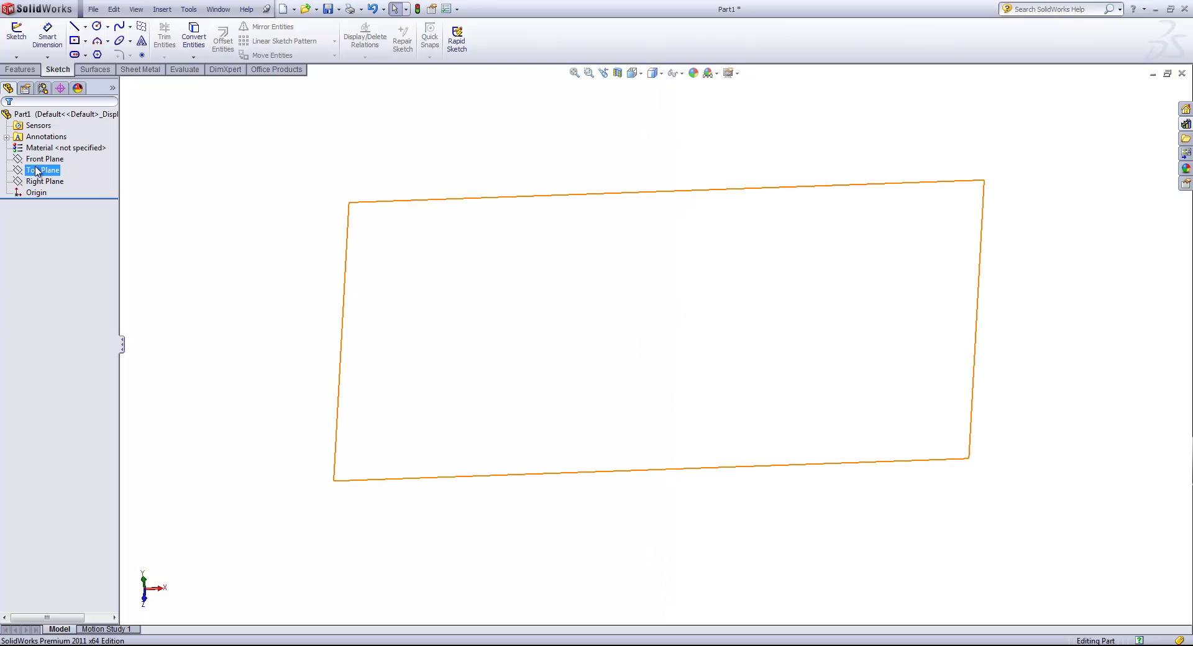
Sketch a center rectangle on the Front Plane, centred on the origin
click(75, 41)
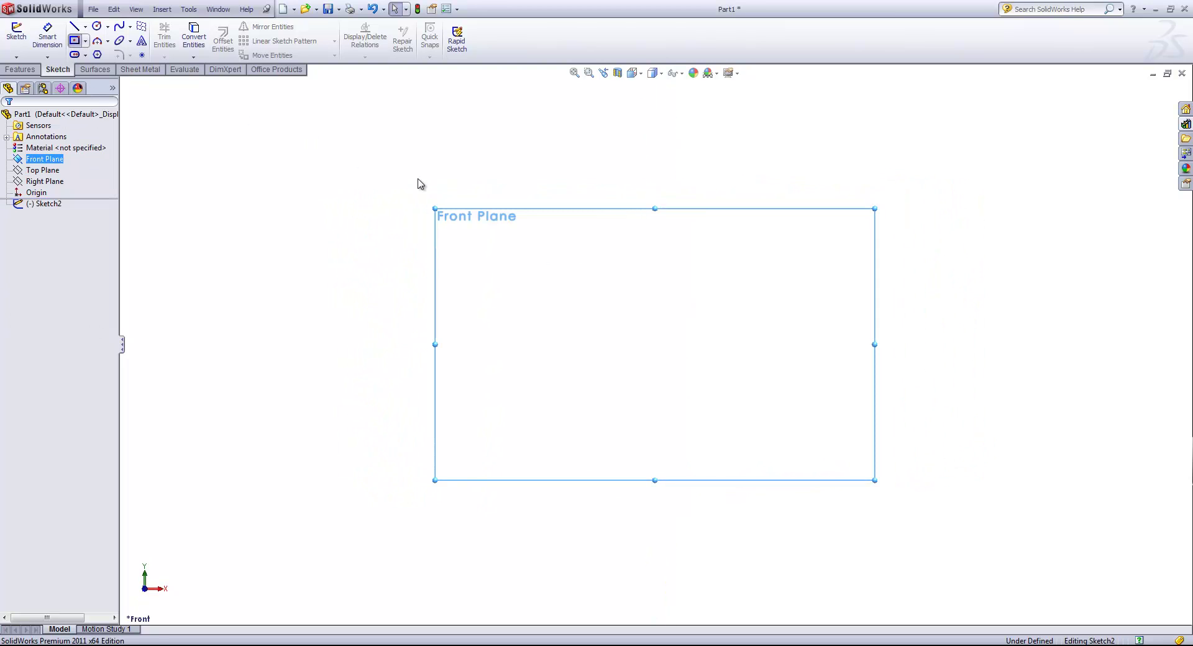
drag(655, 344, 723, 283)
right_click(759, 291)
click(788, 298)
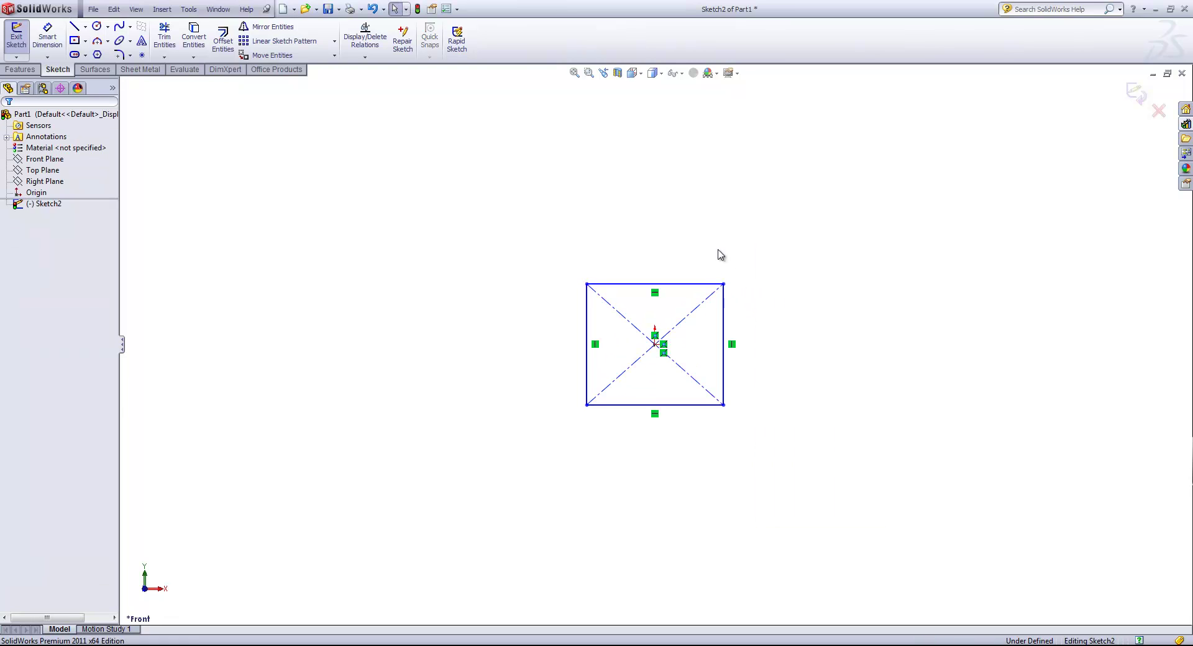
Make the rectangle's top and right edges equal so it becomes a square
click(734, 296)
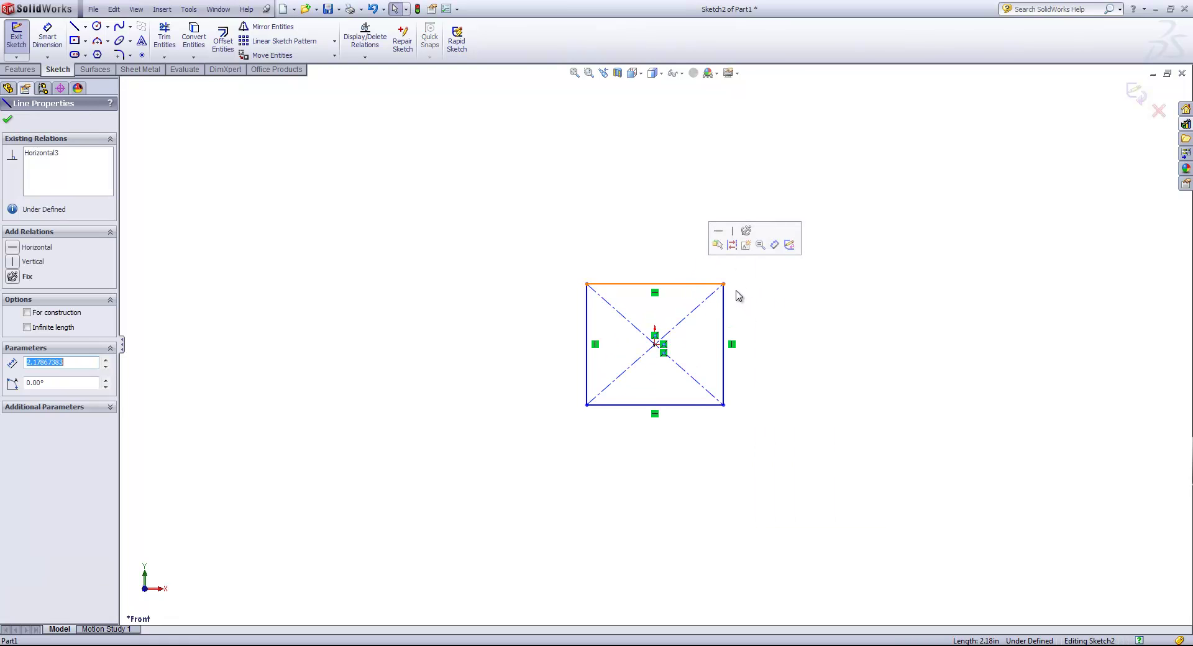
ctrl+click(723, 322)
click(833, 268)
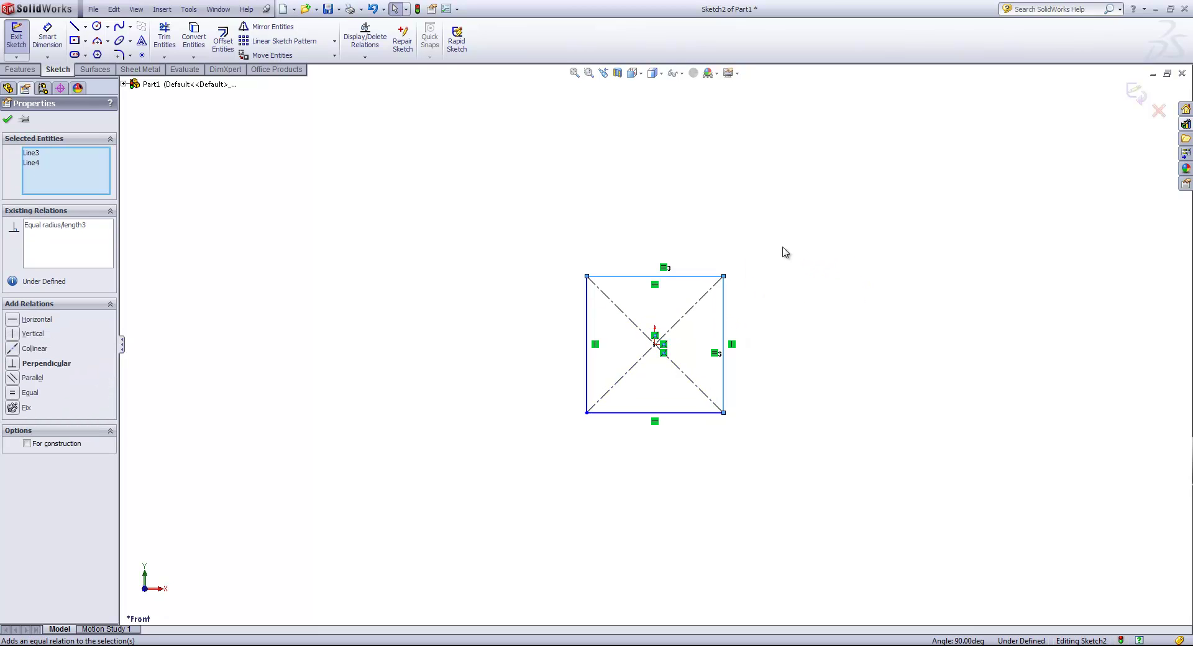
click(760, 225)
Dimension the square's top edge at 1.000 in, fully defining it, and start an extrusion
key(s)
click(793, 230)
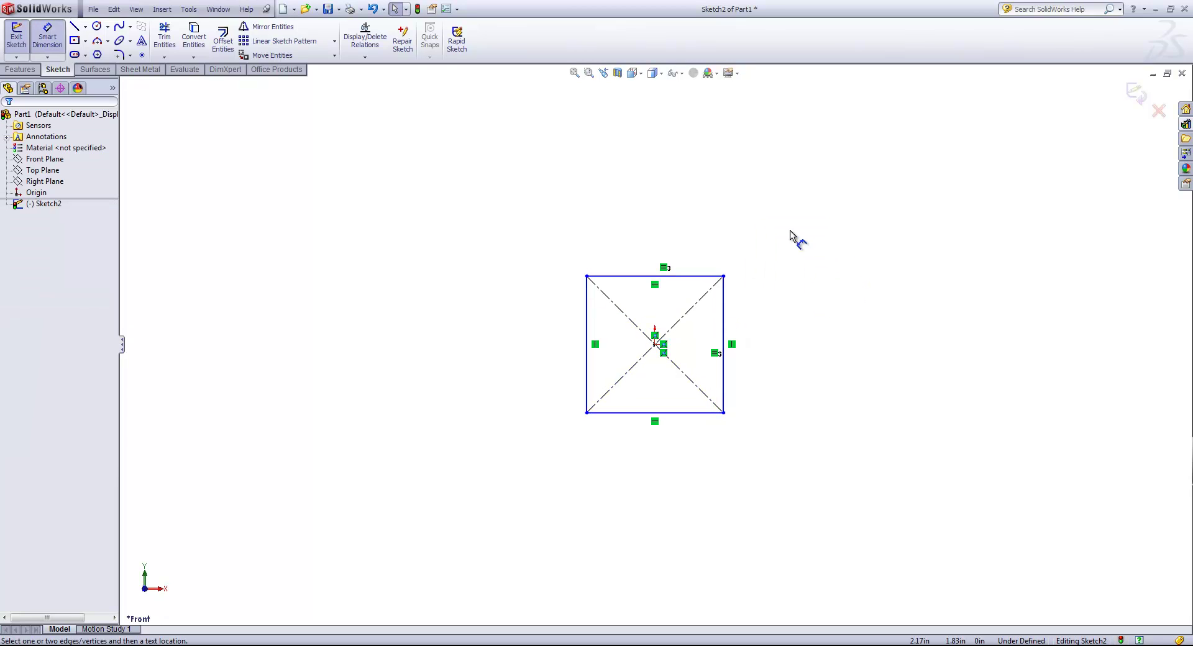
click(706, 276)
click(686, 219)
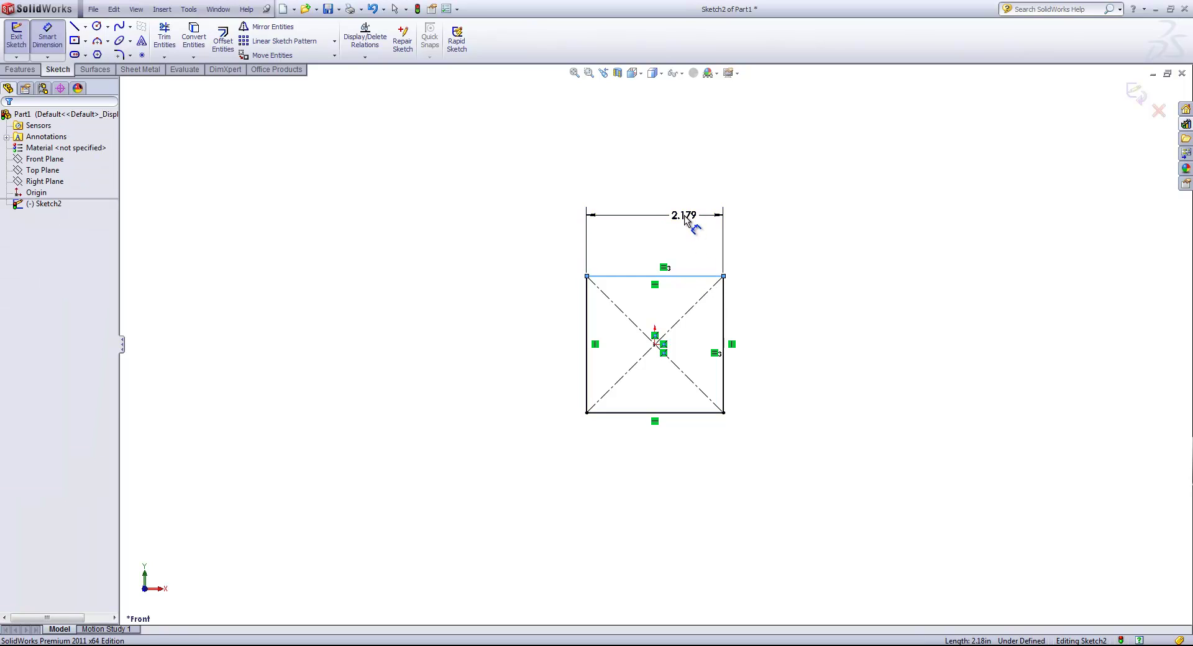
text(1)
key(Return)
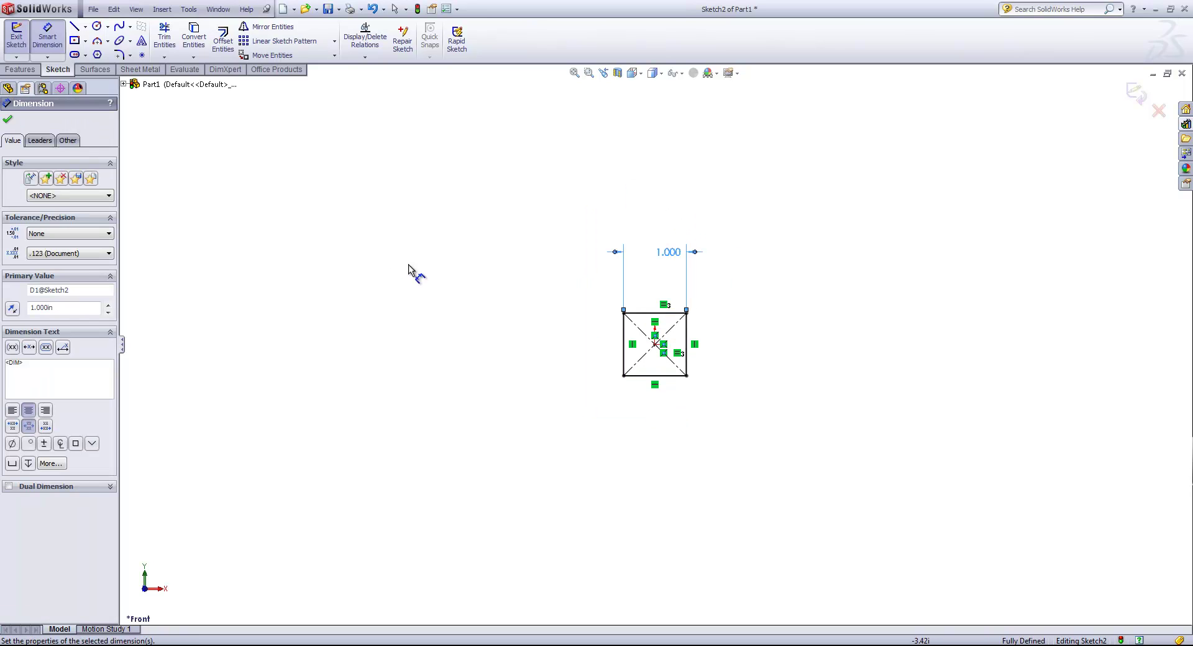
click(21, 69)
click(22, 42)
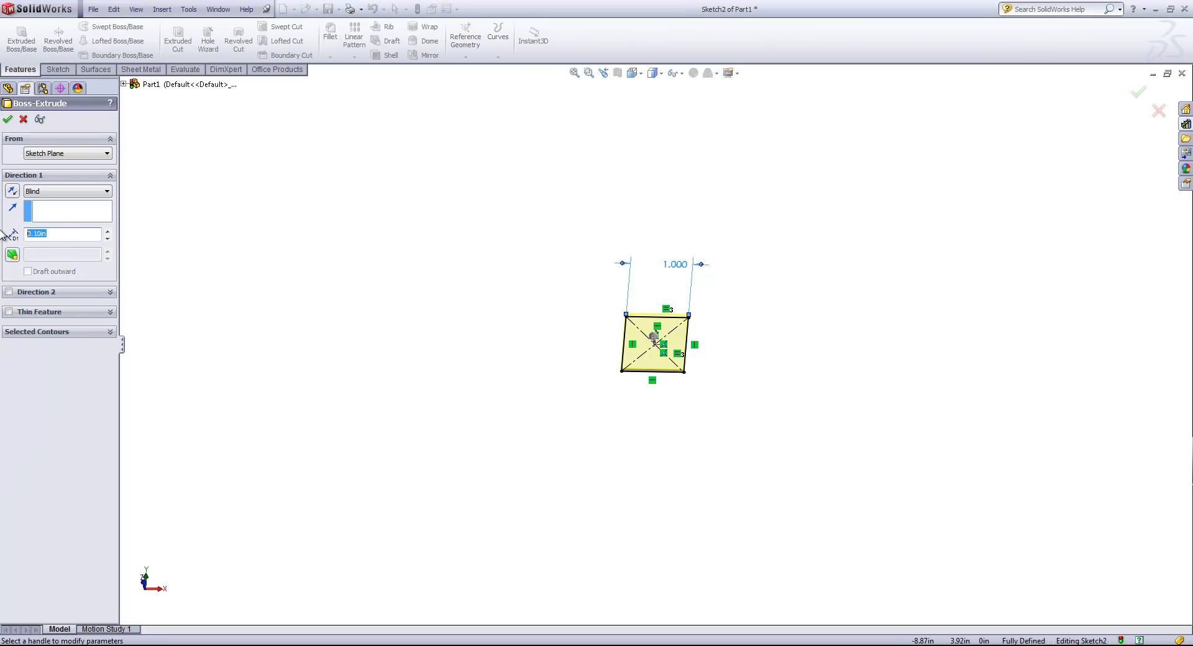
Accept the Blind 1.00 in extrusion to create the cube, viewed at a tilt
key(Return)
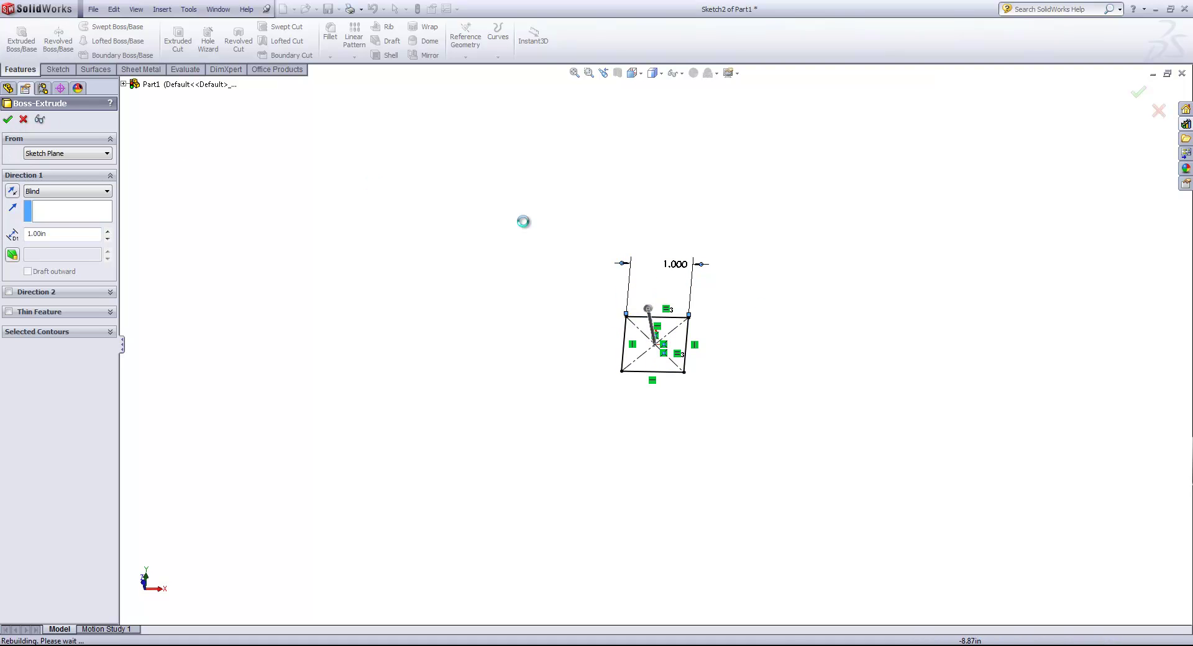
click(772, 292)
scroll(748, 333, down, 3)
middle_drag(698, 344, 660, 381)
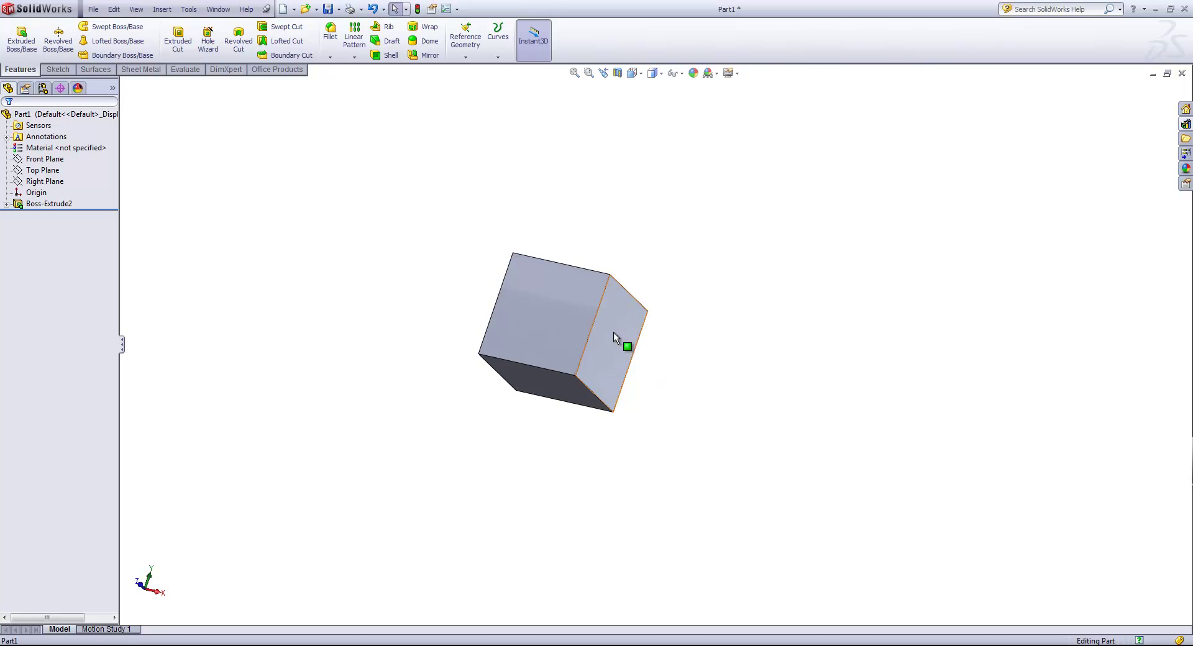
Show the cube's dimensions and open its 1.000 width dimension for editing
click(618, 337)
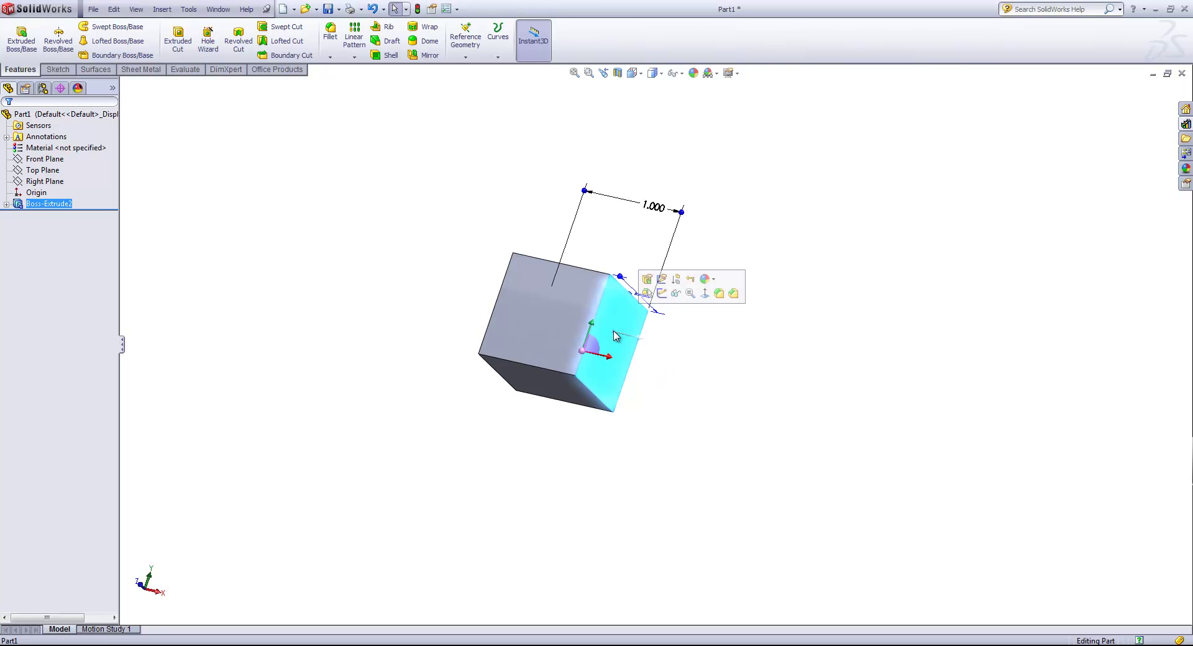
click(701, 338)
click(534, 34)
click(532, 38)
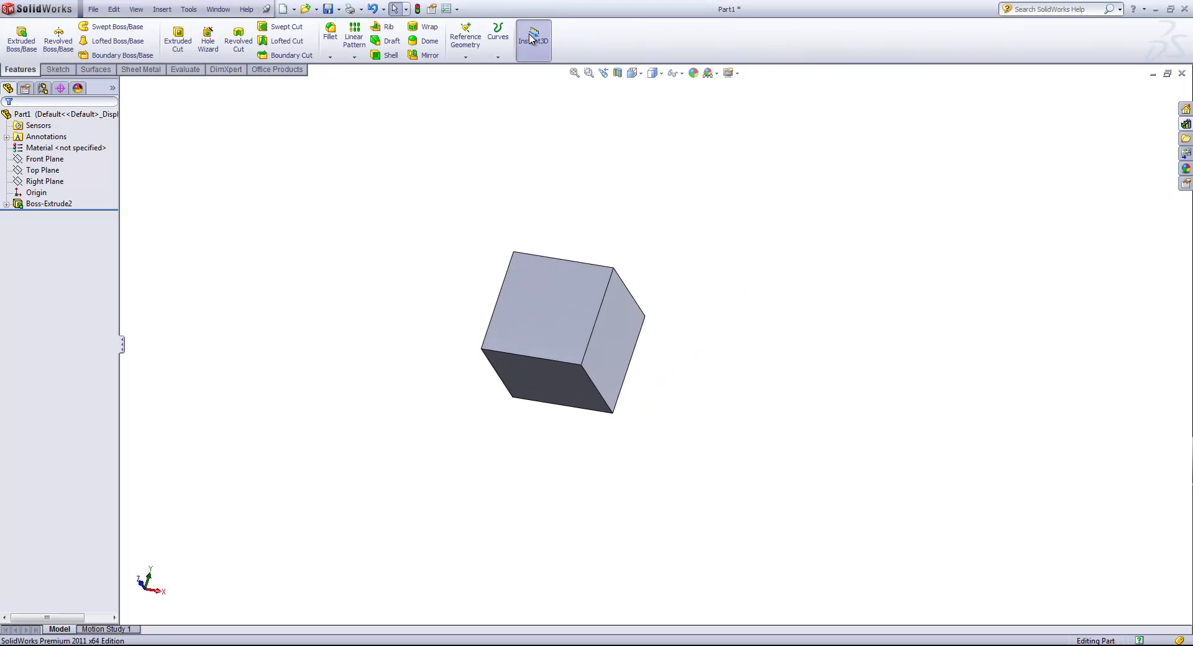
click(624, 352)
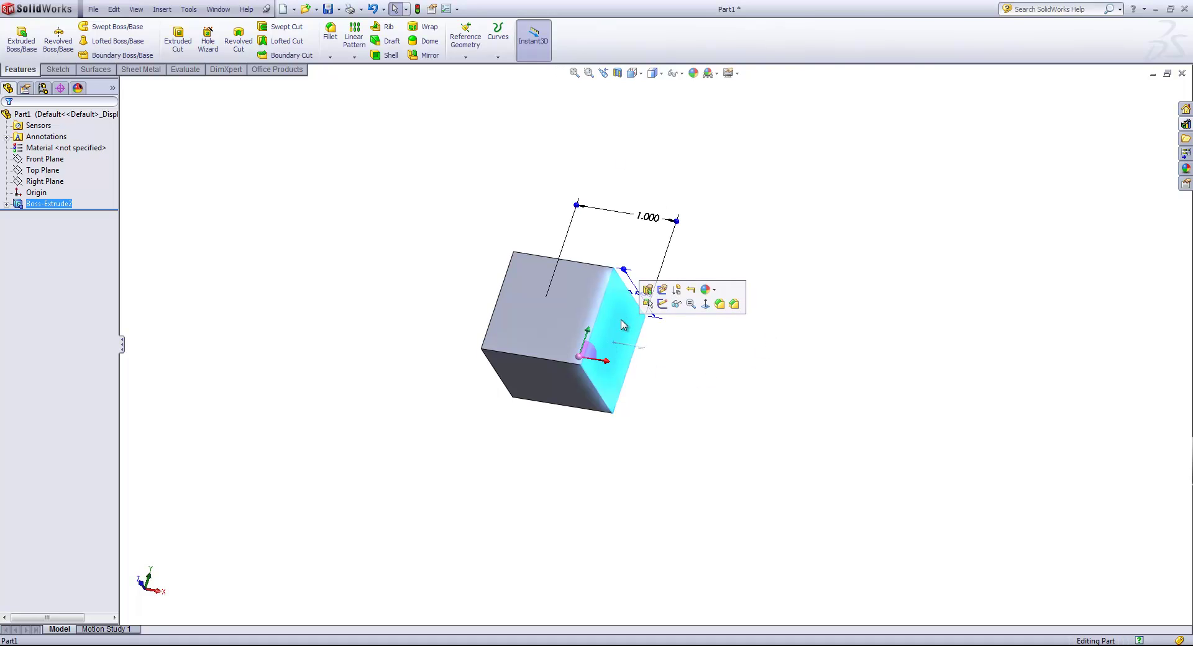
middle_drag(714, 380, 706, 362)
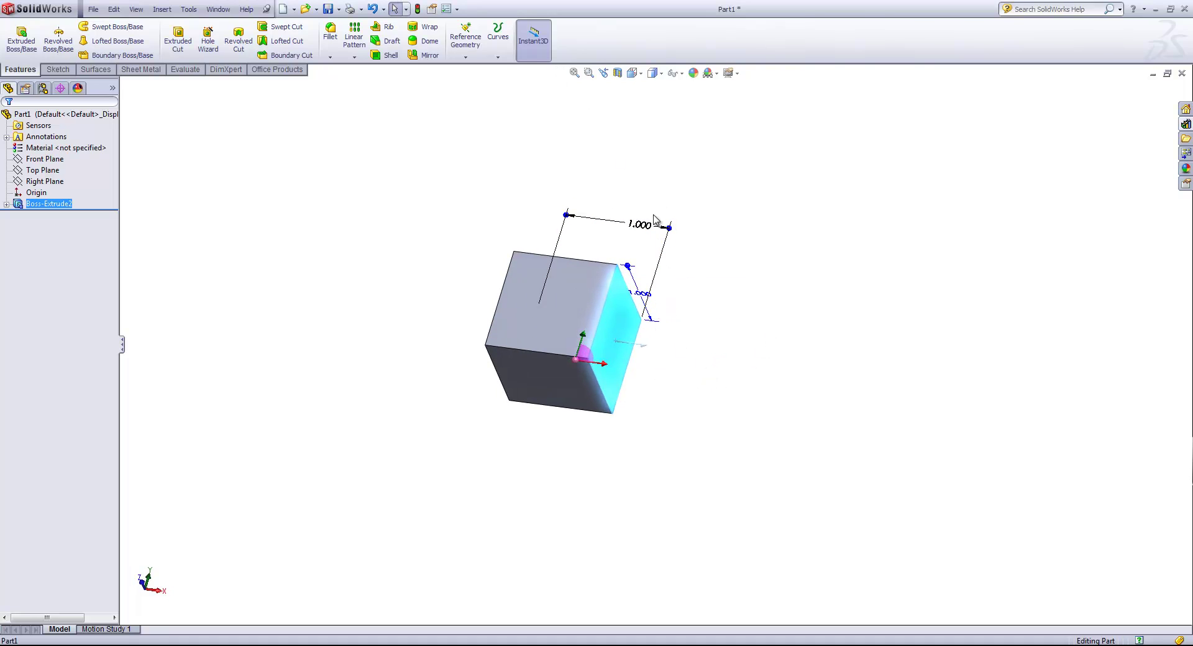
click(640, 228)
click(655, 323)
click(631, 320)
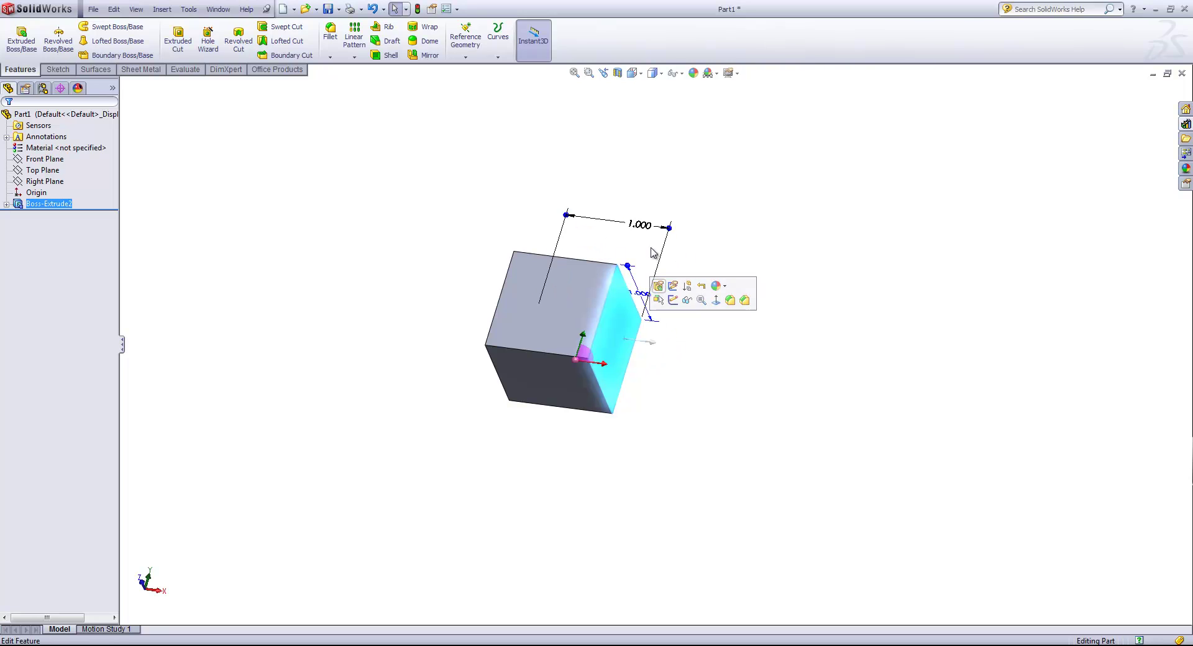
click(642, 225)
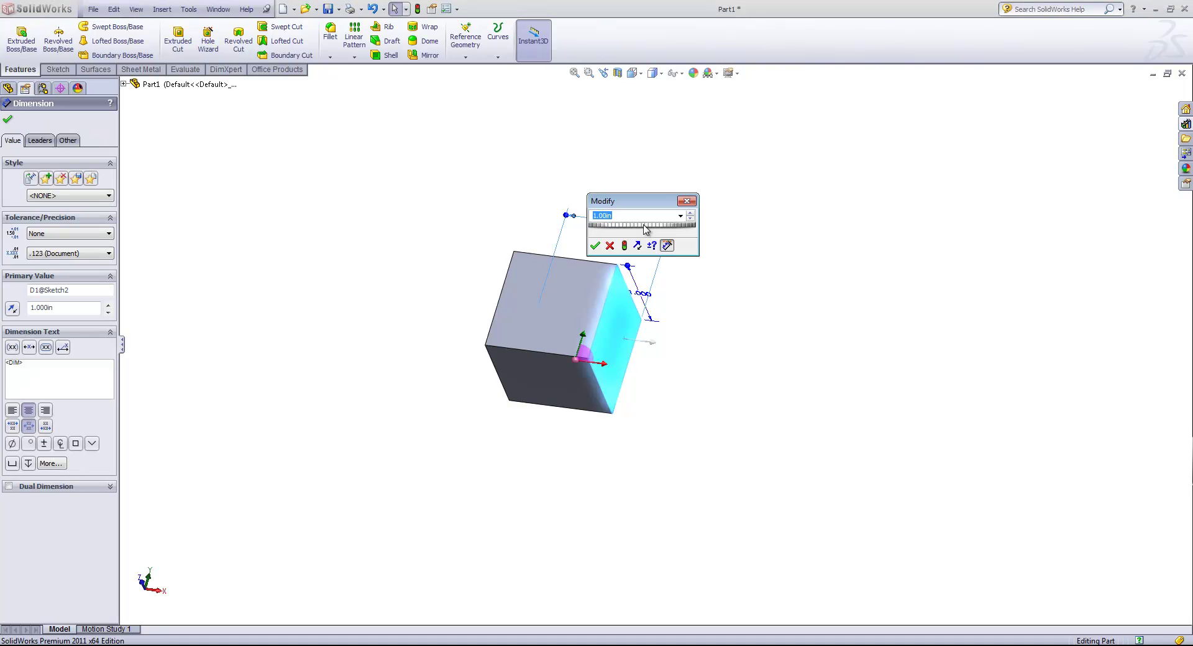
Link the width dimension to a new shared value named 'side'
click(681, 217)
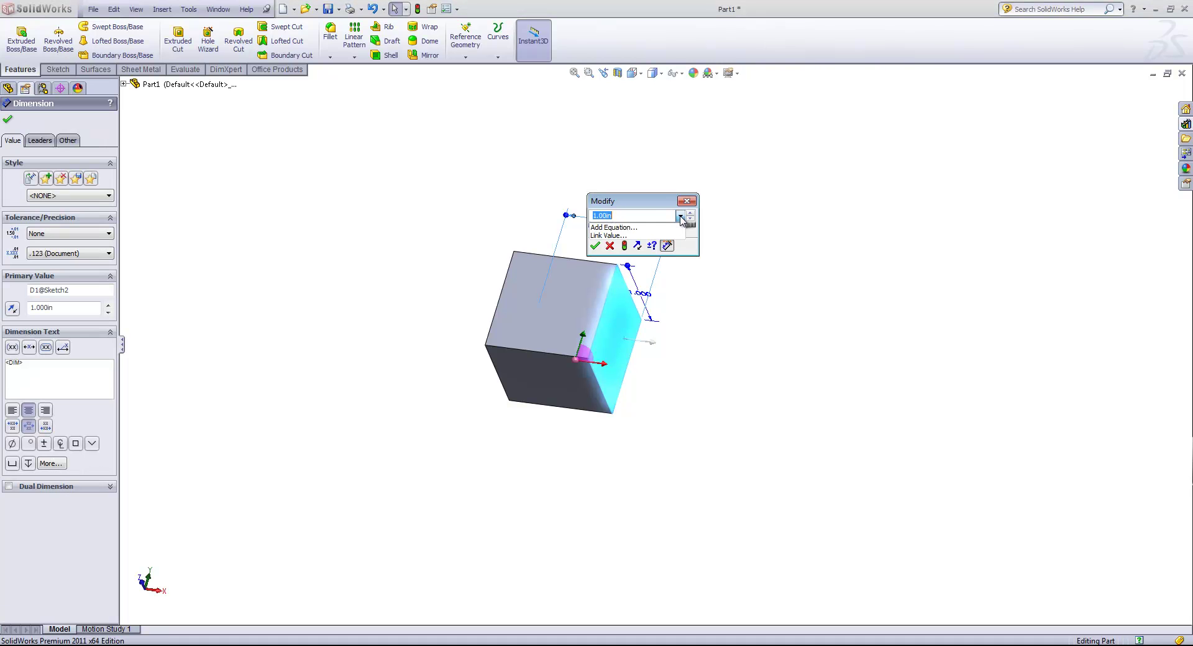
click(610, 235)
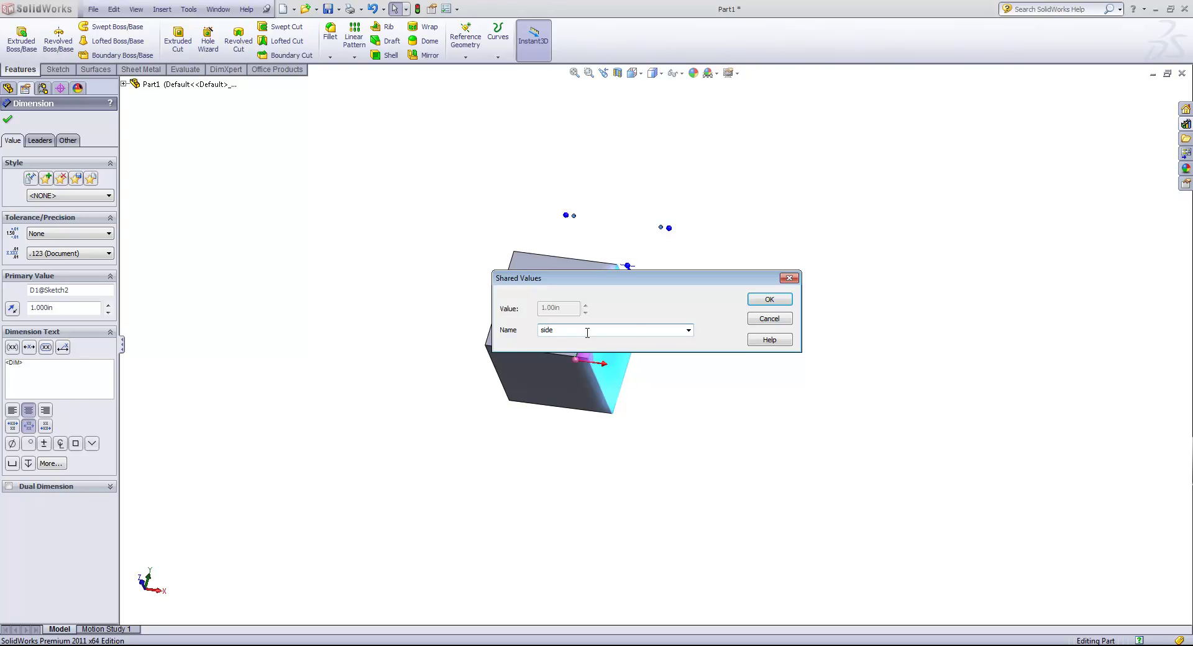
text(side)
key(Return)
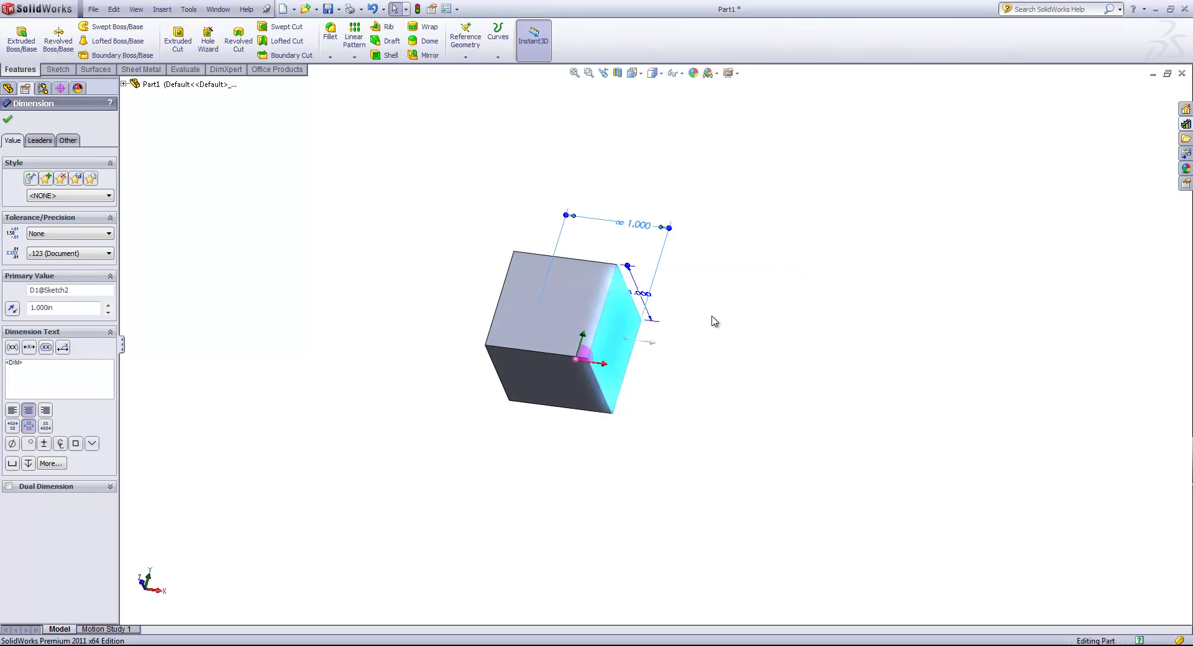
Move the depth dimension clear of the cube and open it for editing
drag(643, 302, 699, 290)
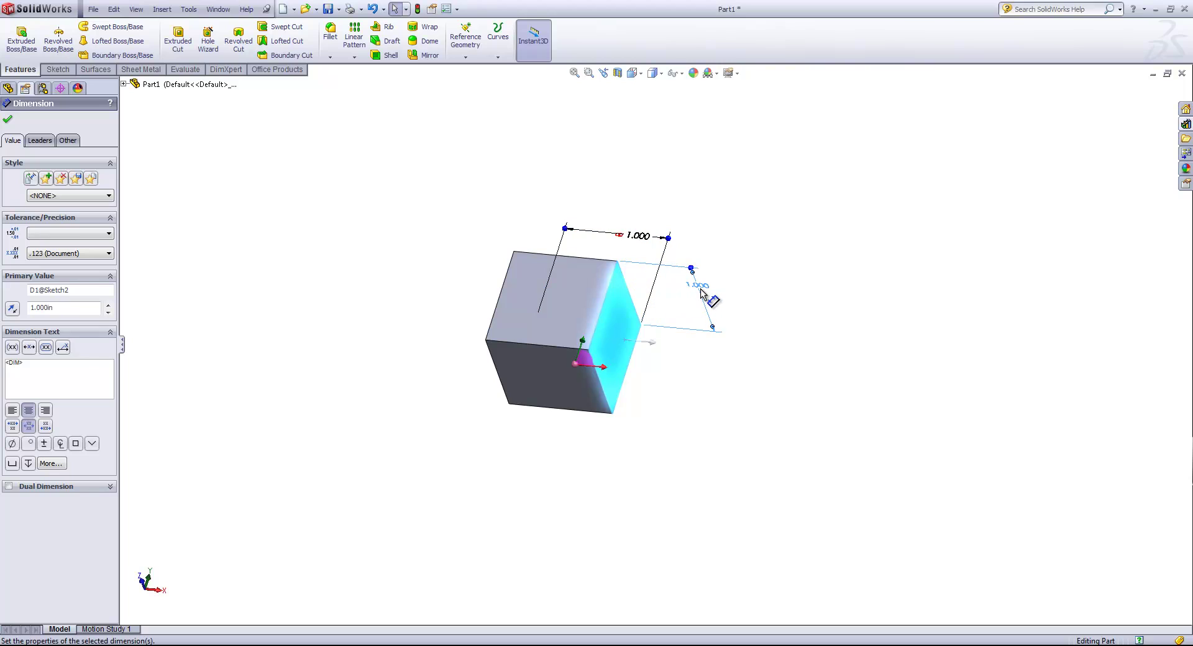
double_click(699, 287)
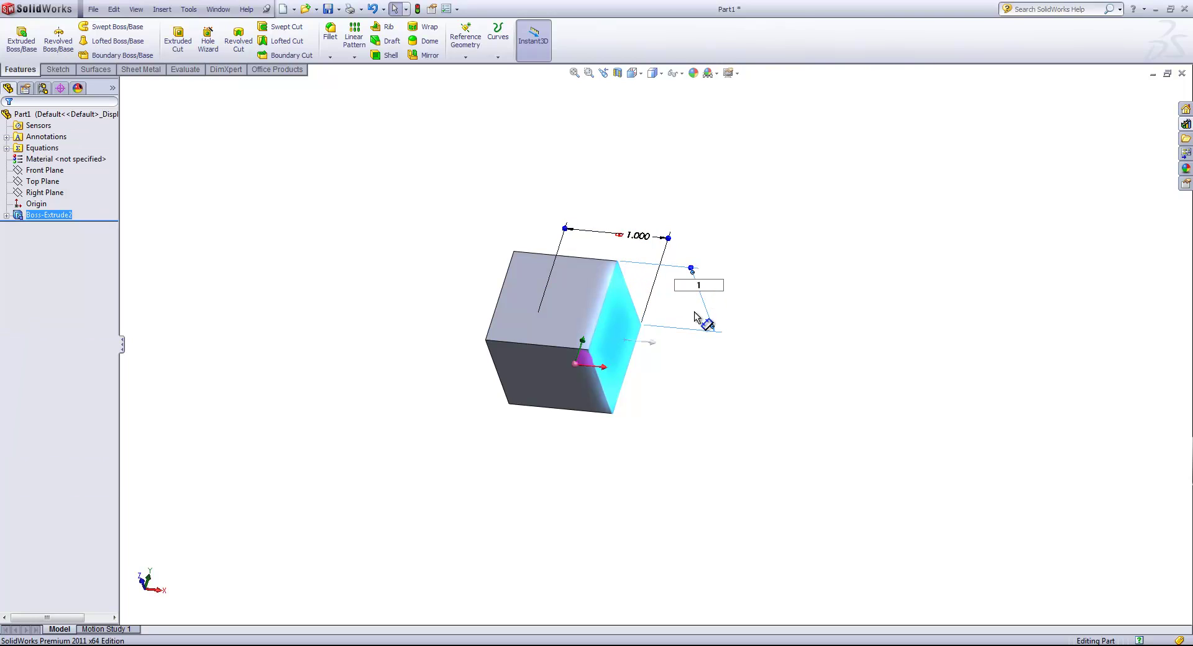
key(Return)
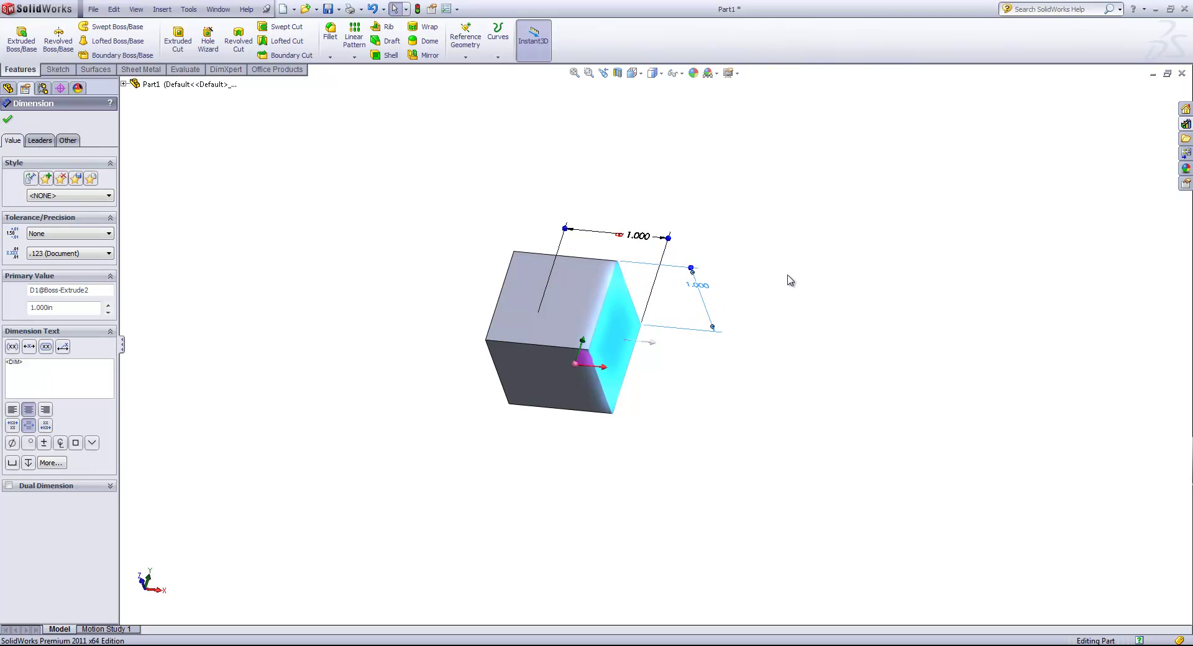
double_click(698, 286)
double_click(699, 287)
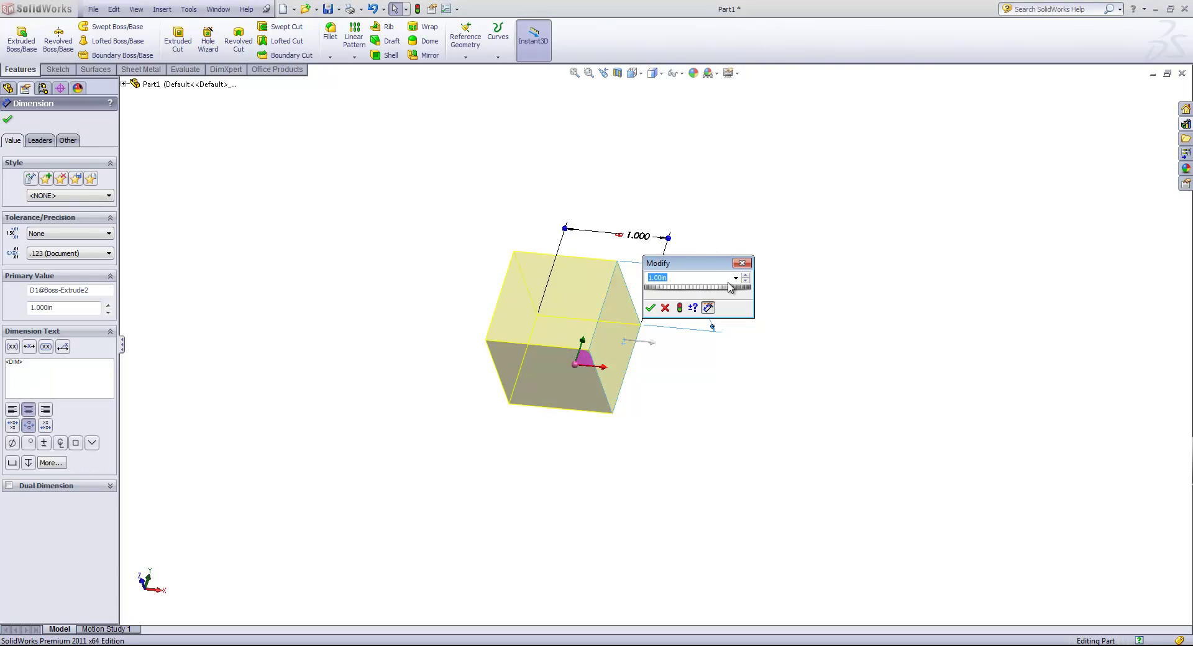
Link the 1.000 extrusion depth to the existing shared value 'side'
click(736, 280)
click(684, 292)
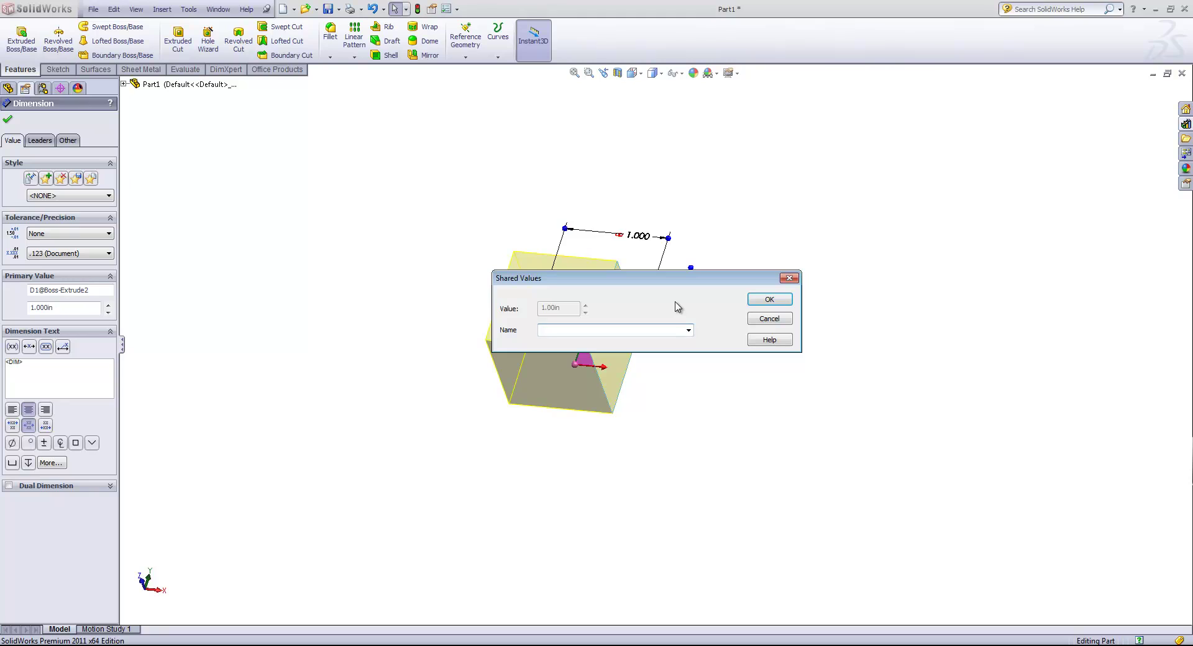
click(688, 330)
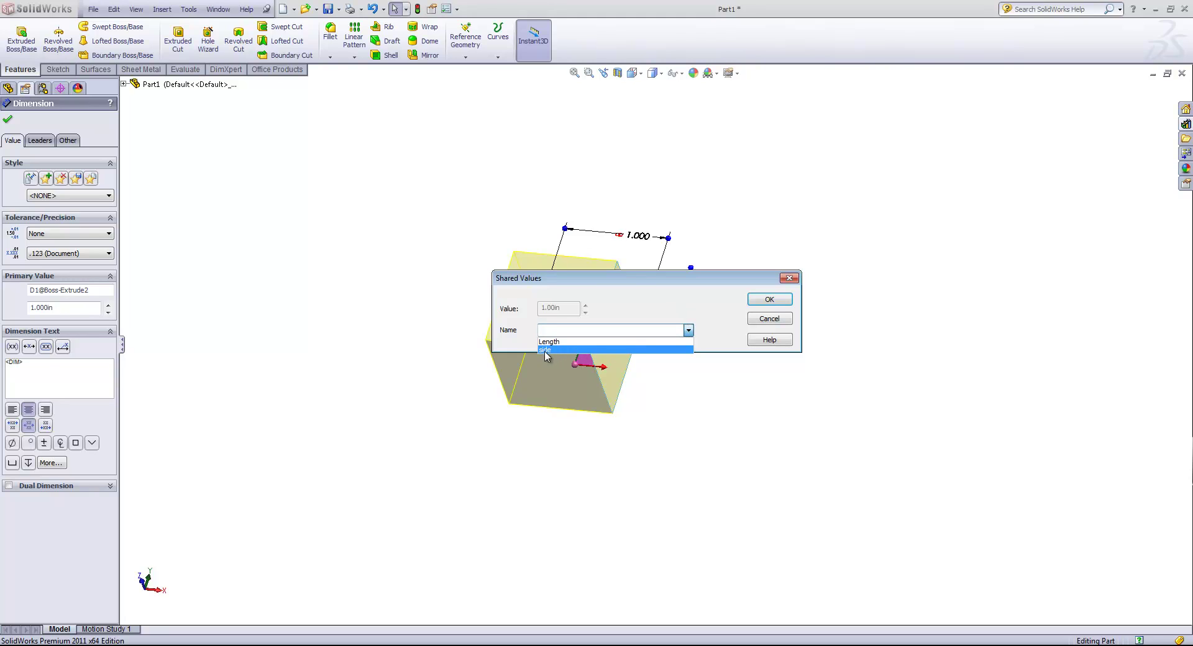
click(548, 350)
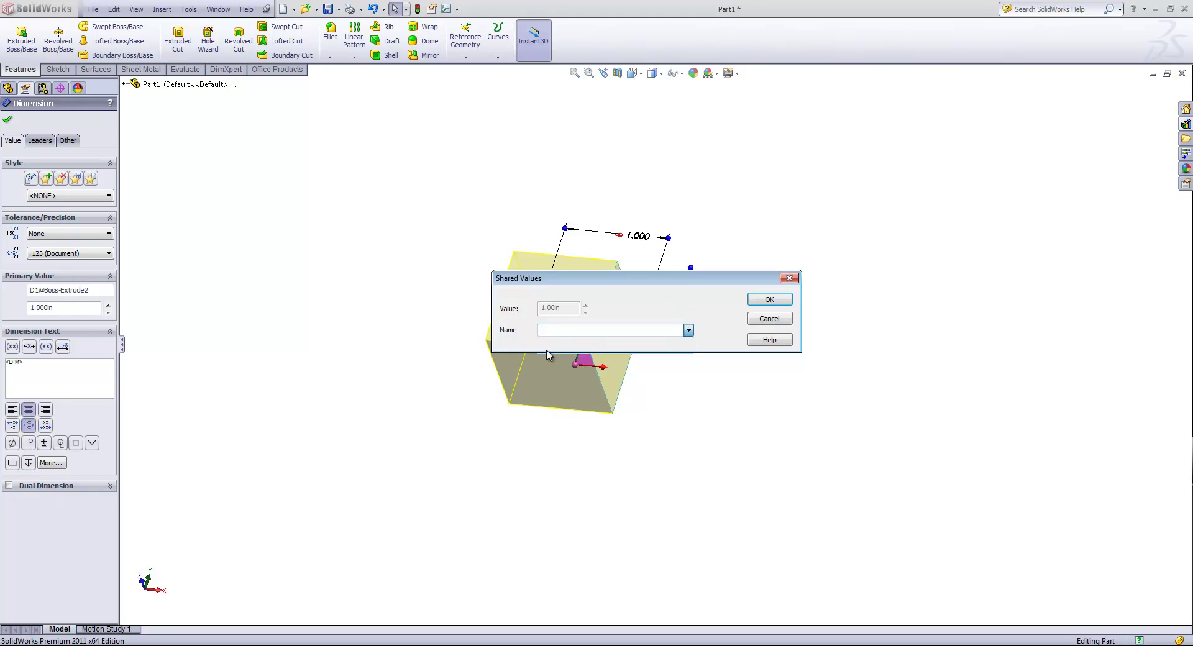
click(768, 300)
click(738, 262)
click(628, 320)
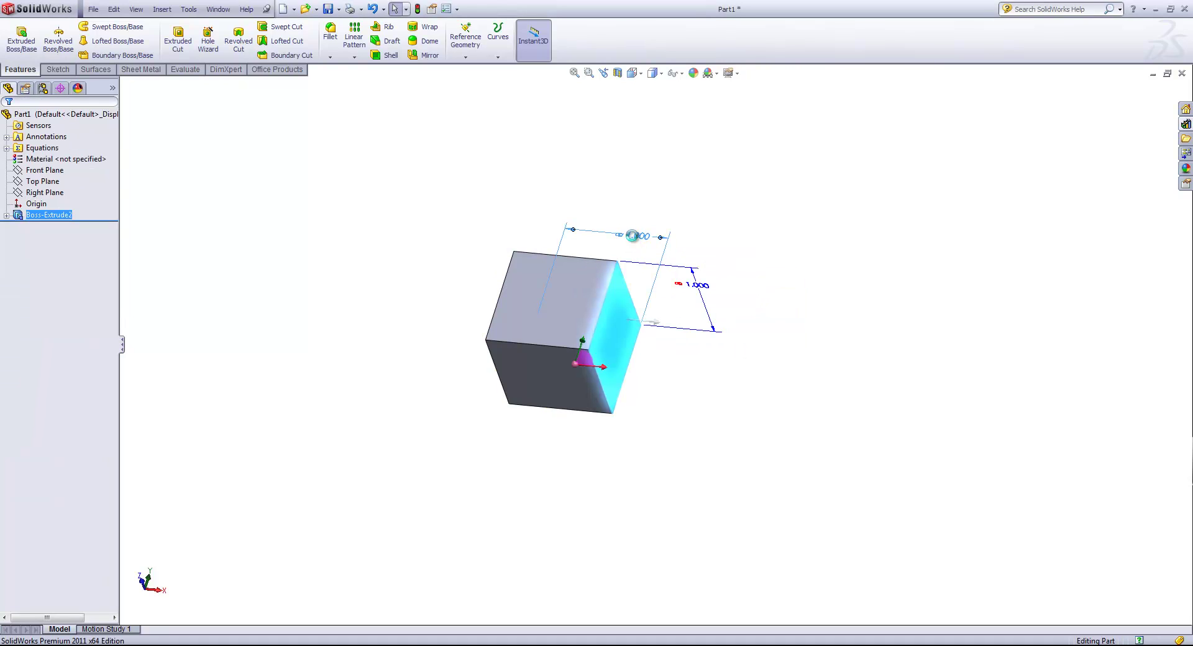
Set the linked 'side' value to 2 and rebuild, making the cube 2 in
double_click(637, 237)
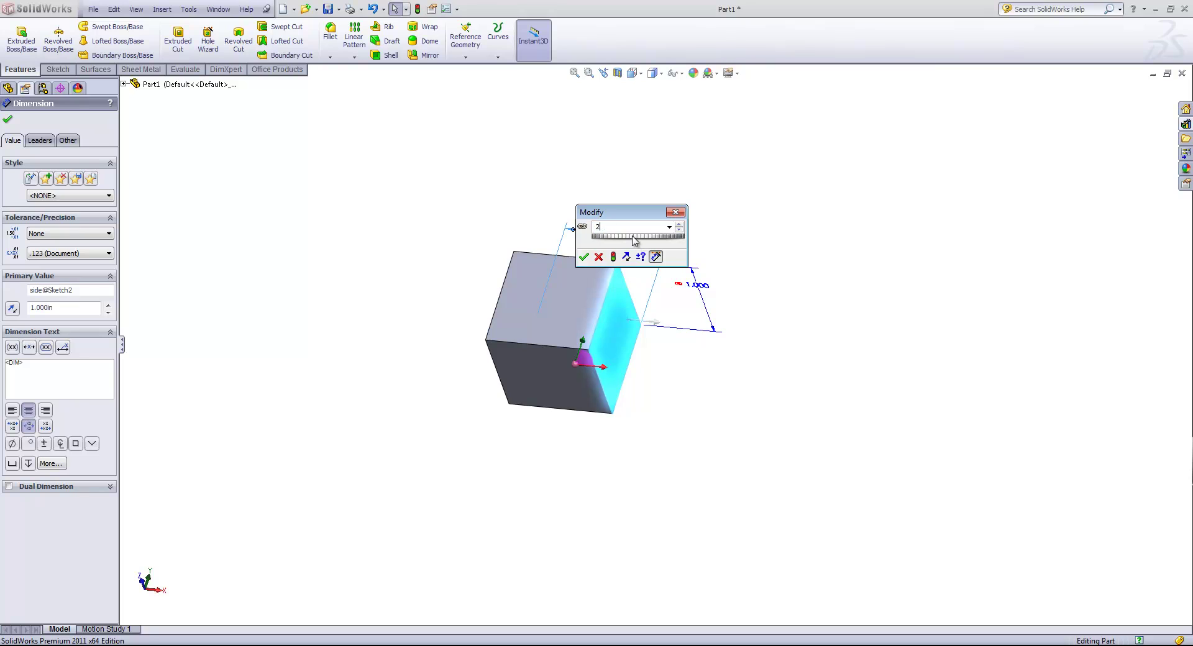
key(Return)
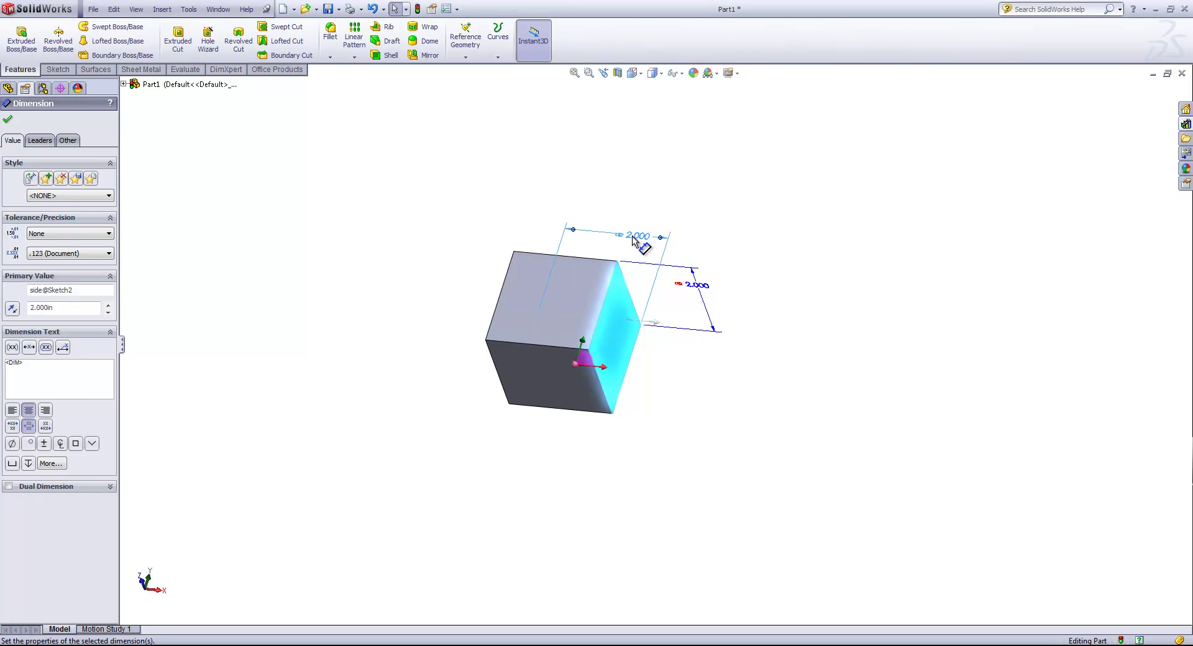
click(417, 10)
scroll(703, 292, up, 3)
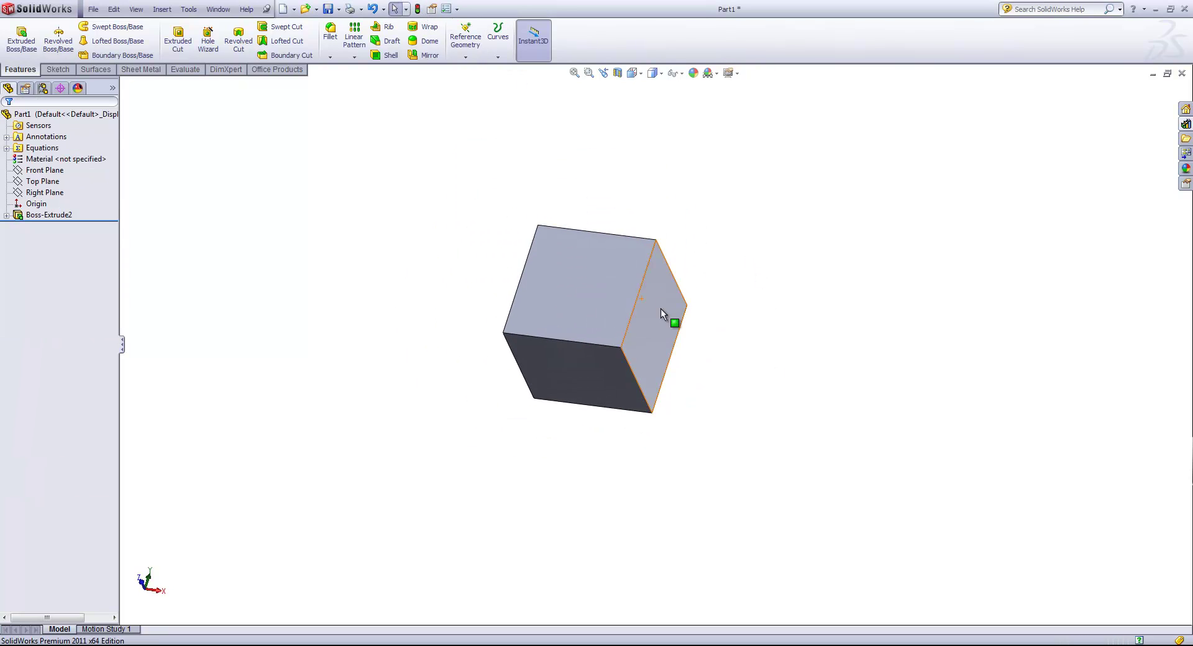
click(644, 363)
middle_drag(701, 333, 696, 303)
click(705, 430)
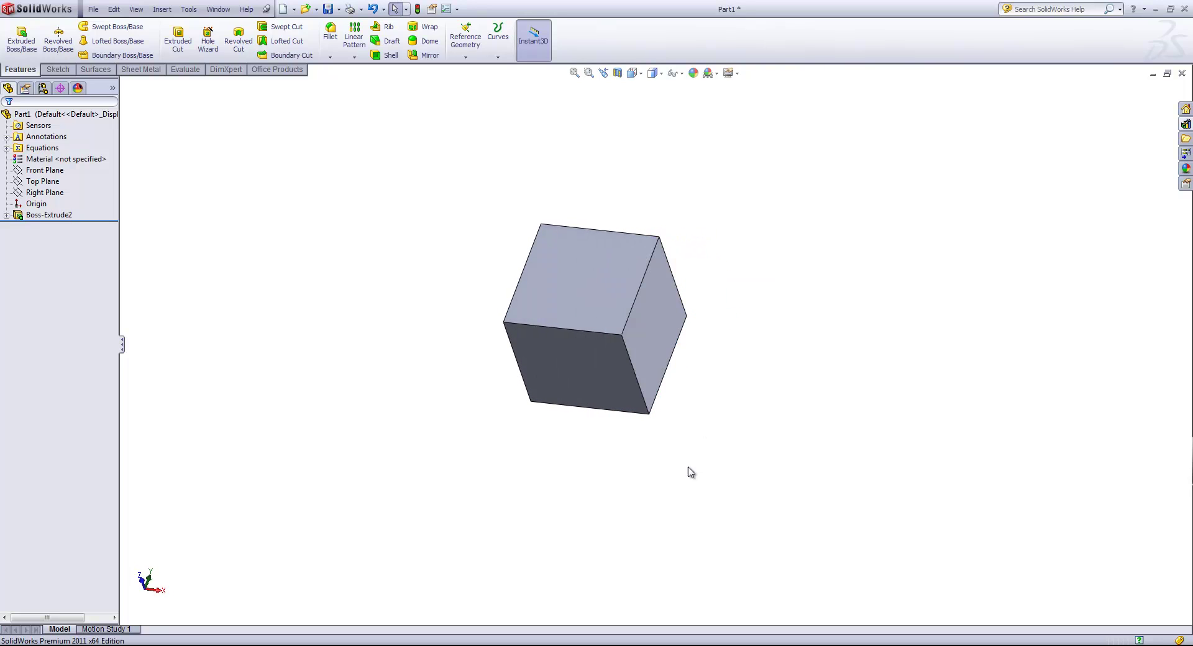
Delete Boss-Extrude2 and then Sketch2, confirming each deletion
right_click(53, 215)
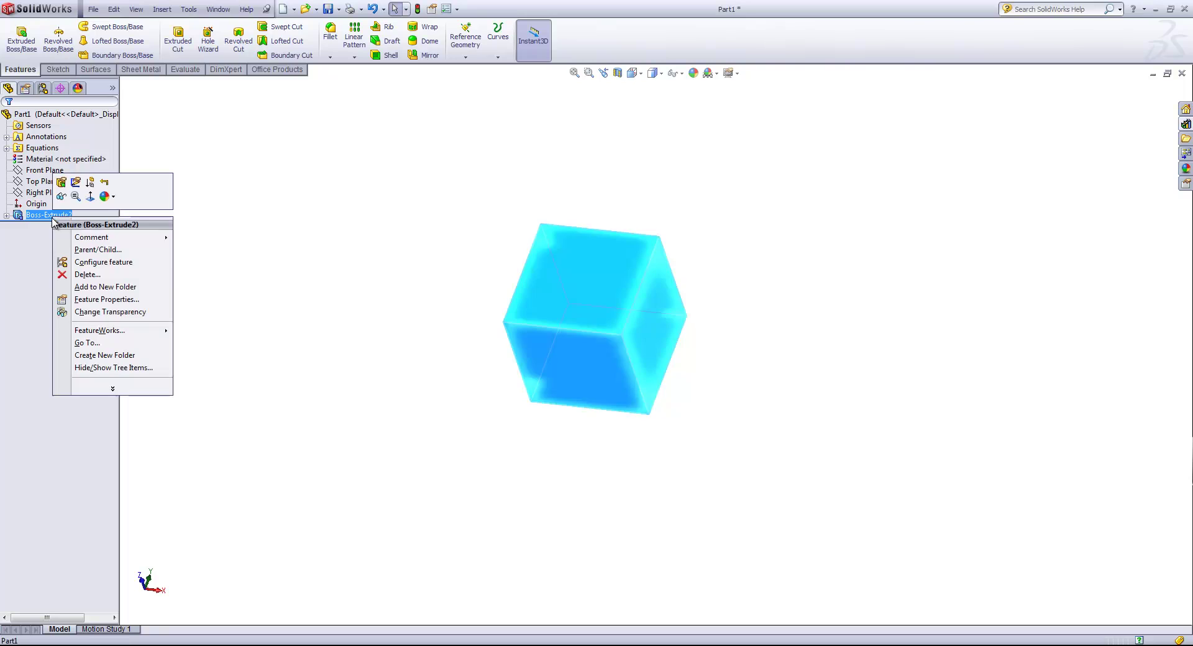
click(94, 278)
click(673, 258)
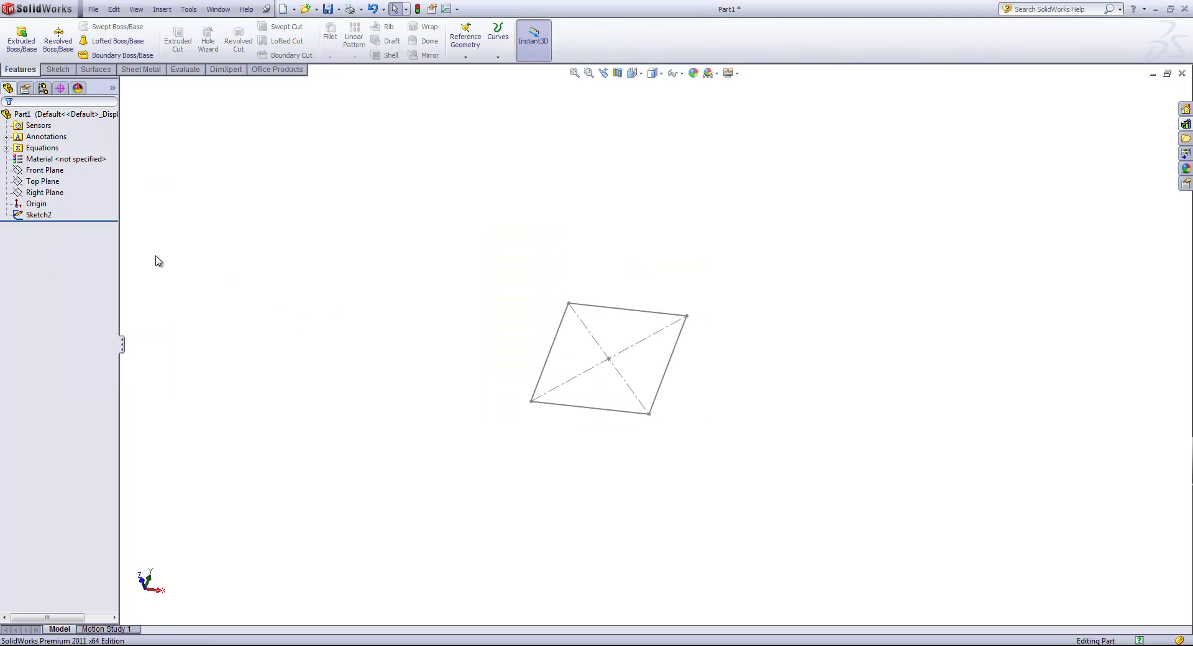
right_click(39, 215)
click(93, 272)
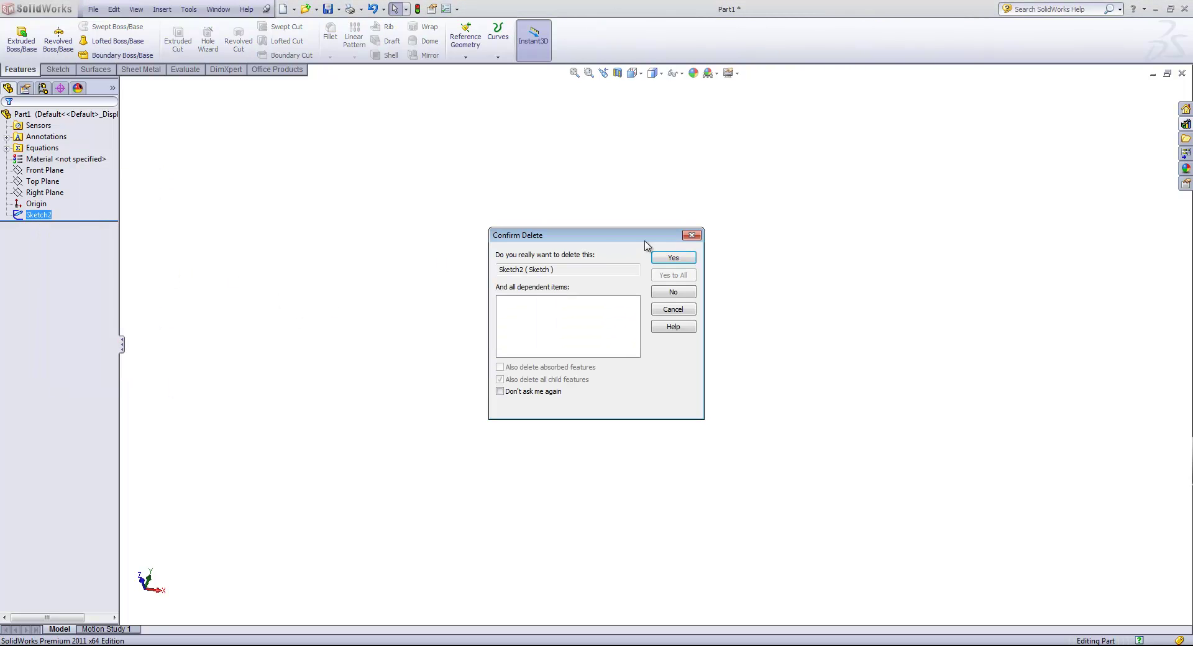
click(674, 257)
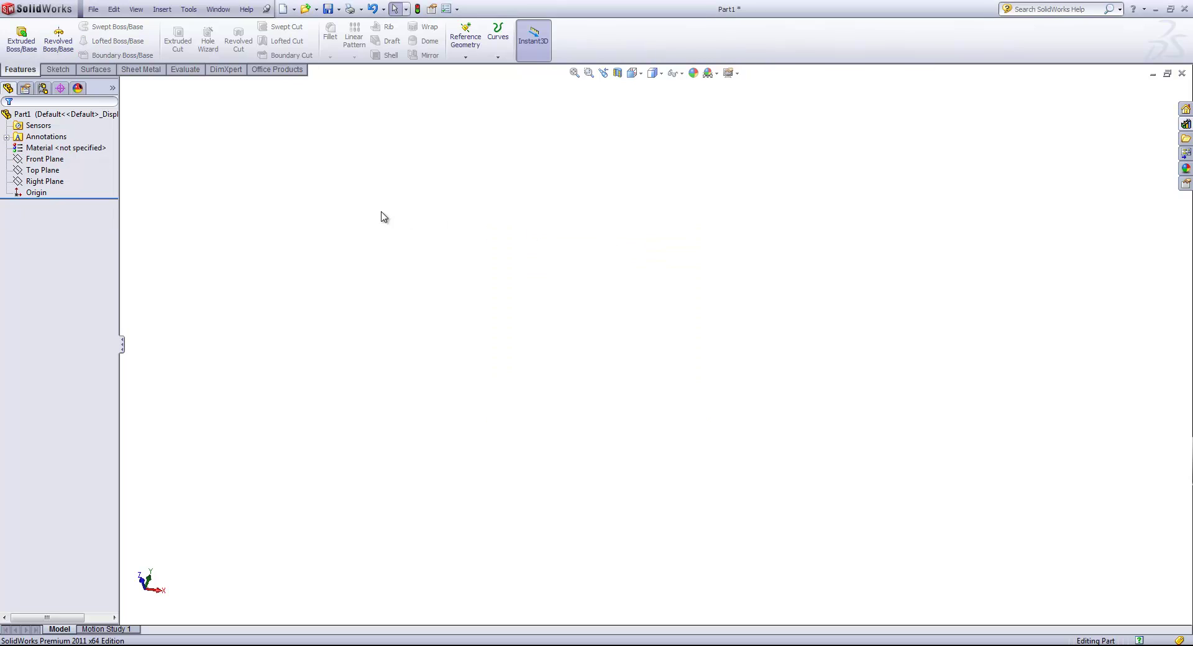
Set Equations to Show in the FeatureManager system options
click(189, 9)
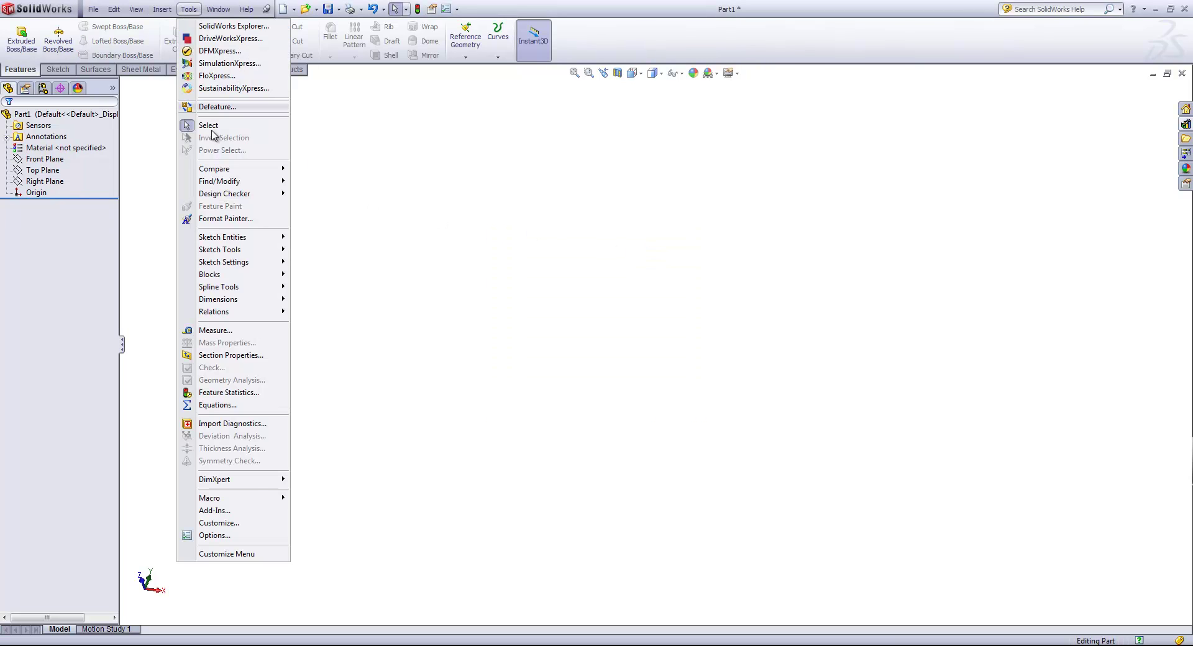
click(199, 537)
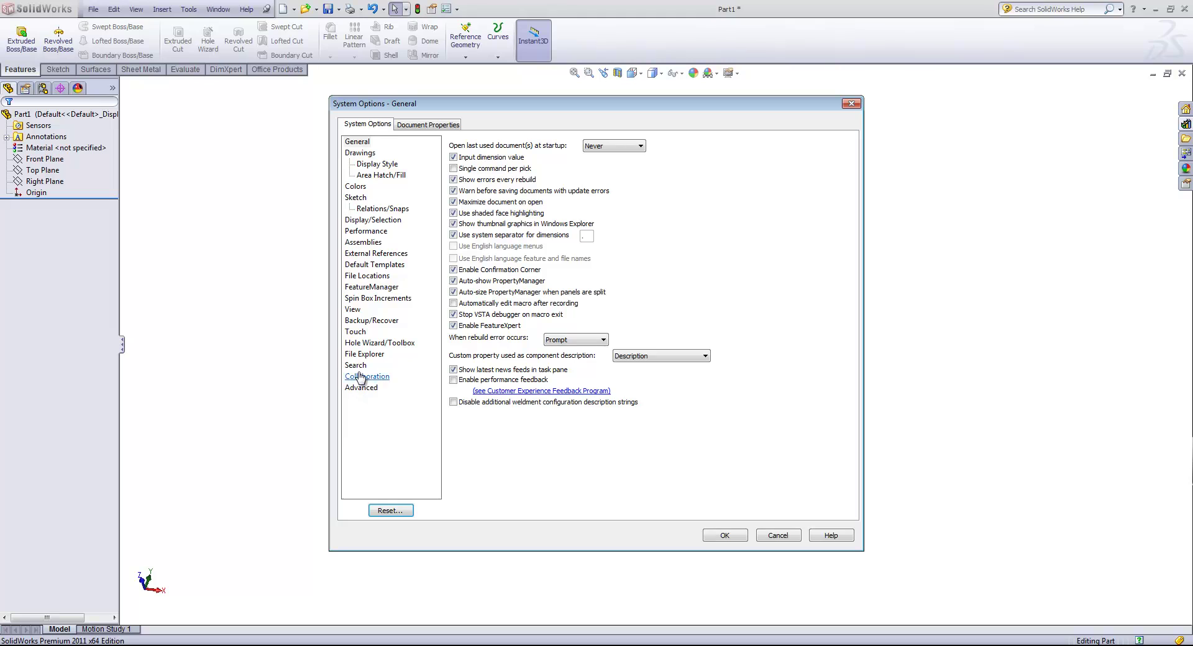
click(372, 287)
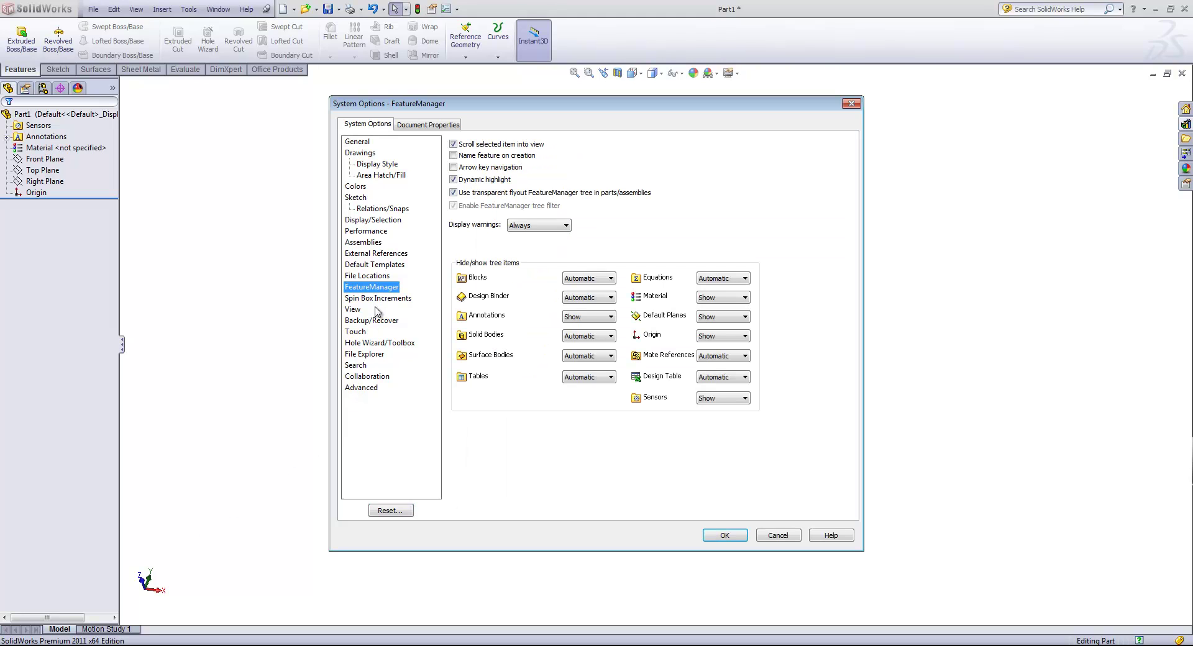
click(727, 280)
click(718, 301)
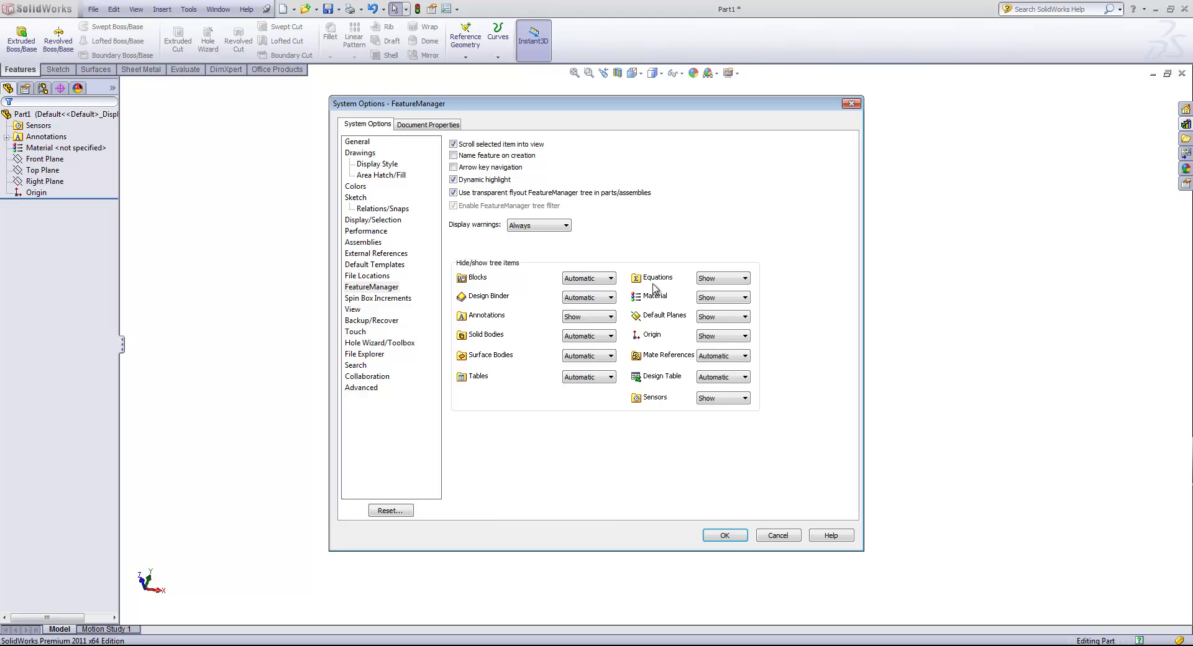
click(723, 537)
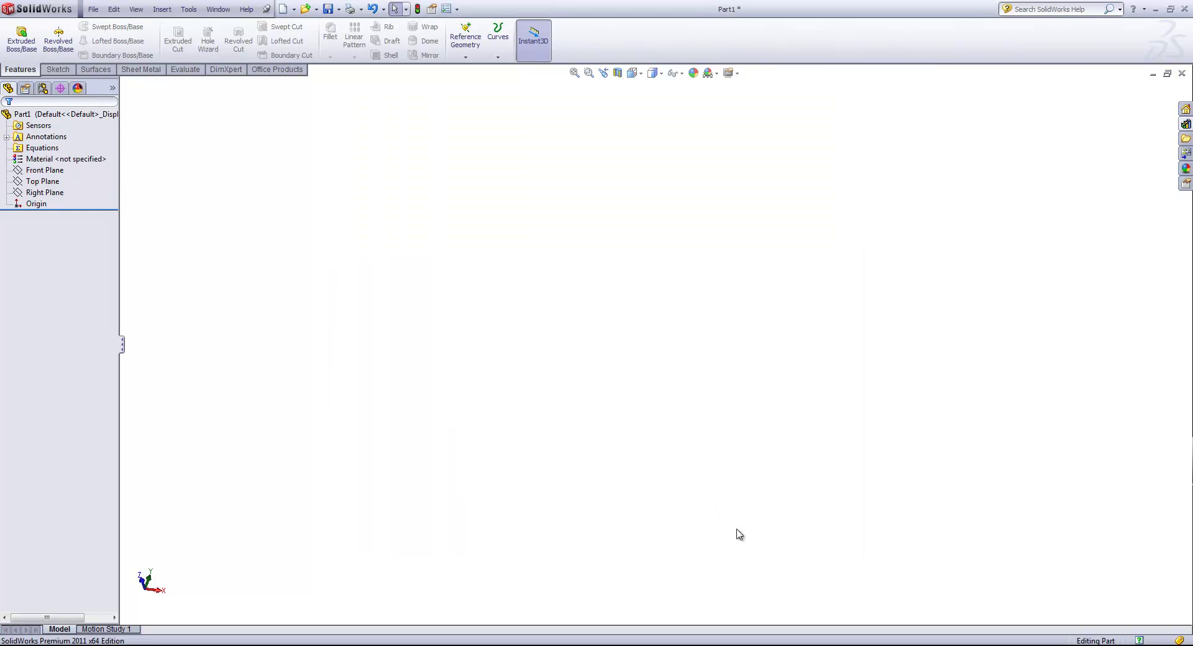
Add the global equation a = 1 through the Equations folder
right_click(40, 147)
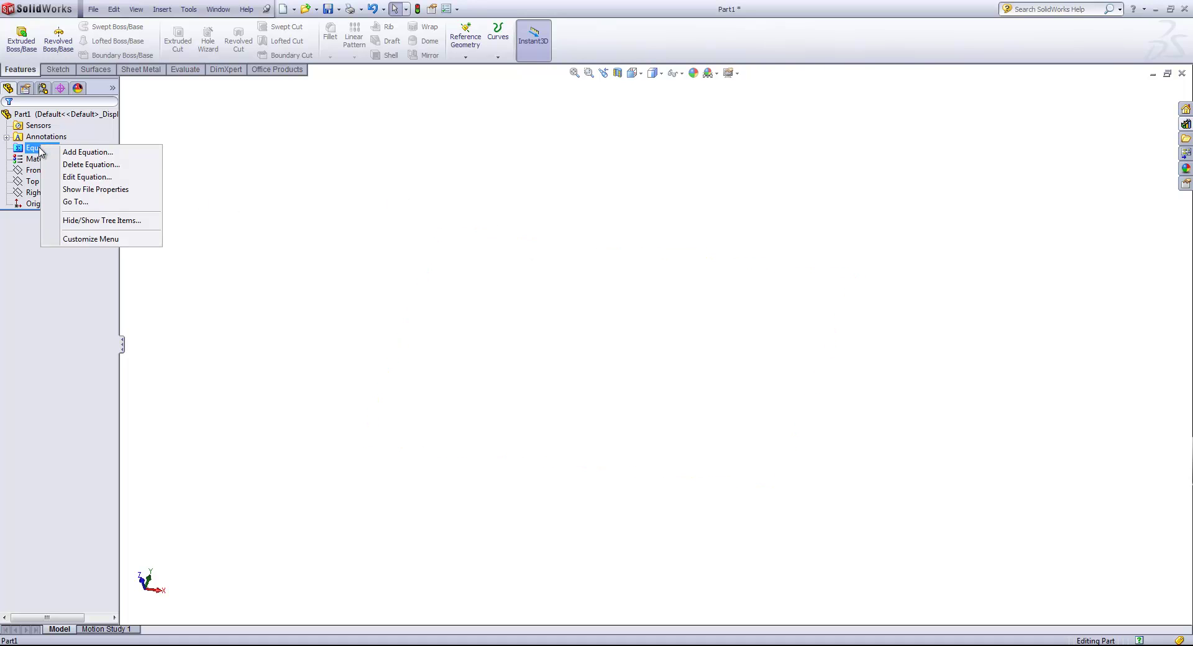
click(71, 153)
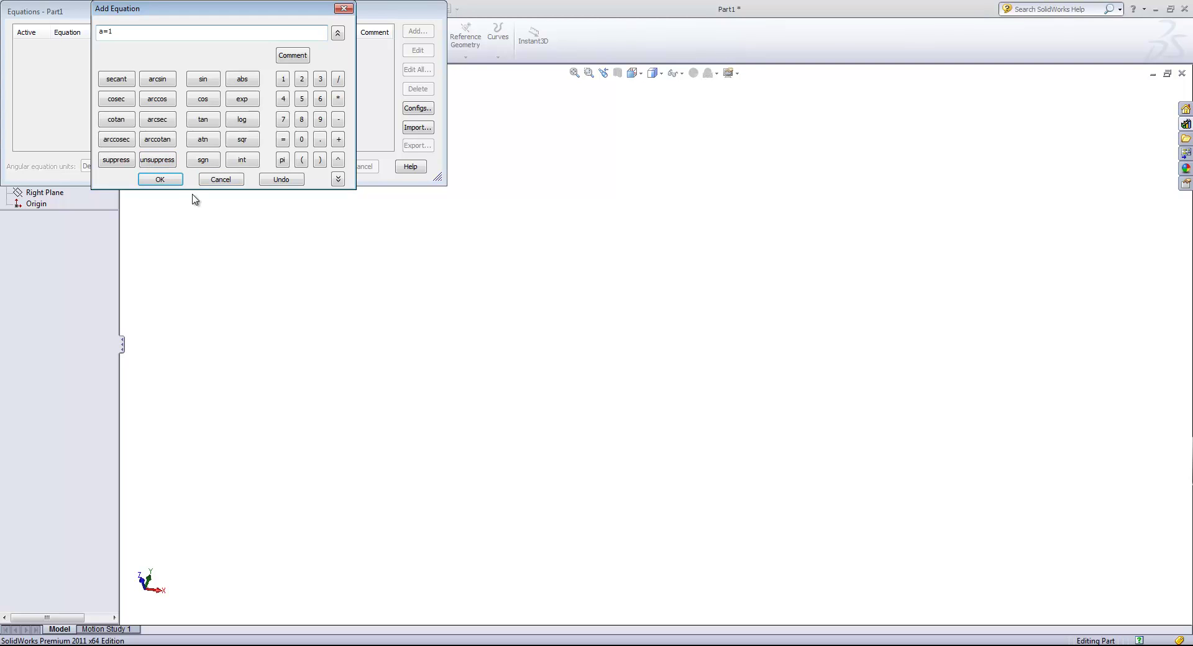
click(160, 179)
click(311, 168)
Start a new sketch on the Front Plane with a center rectangle on the origin
click(42, 172)
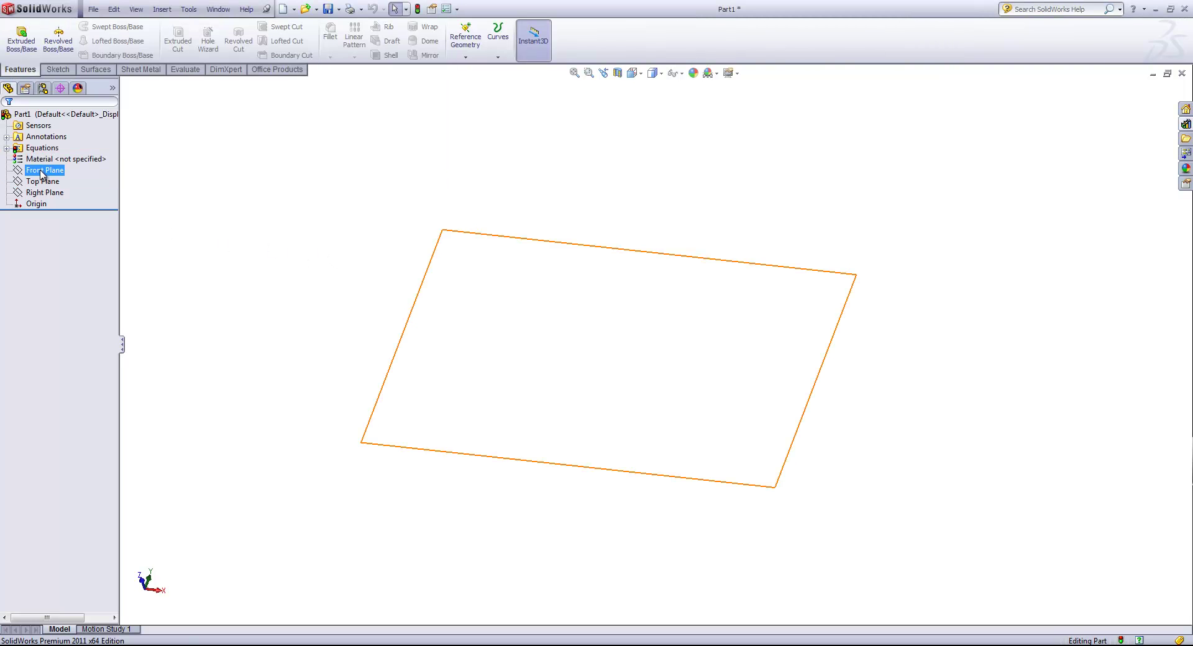
click(73, 154)
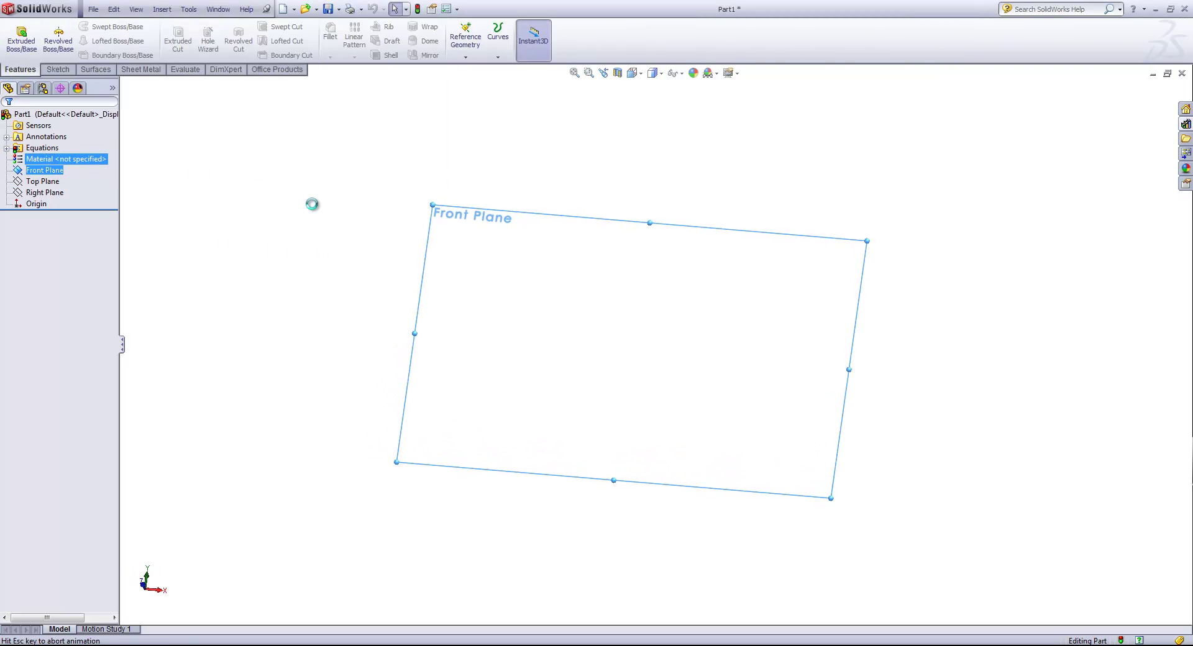
key(s)
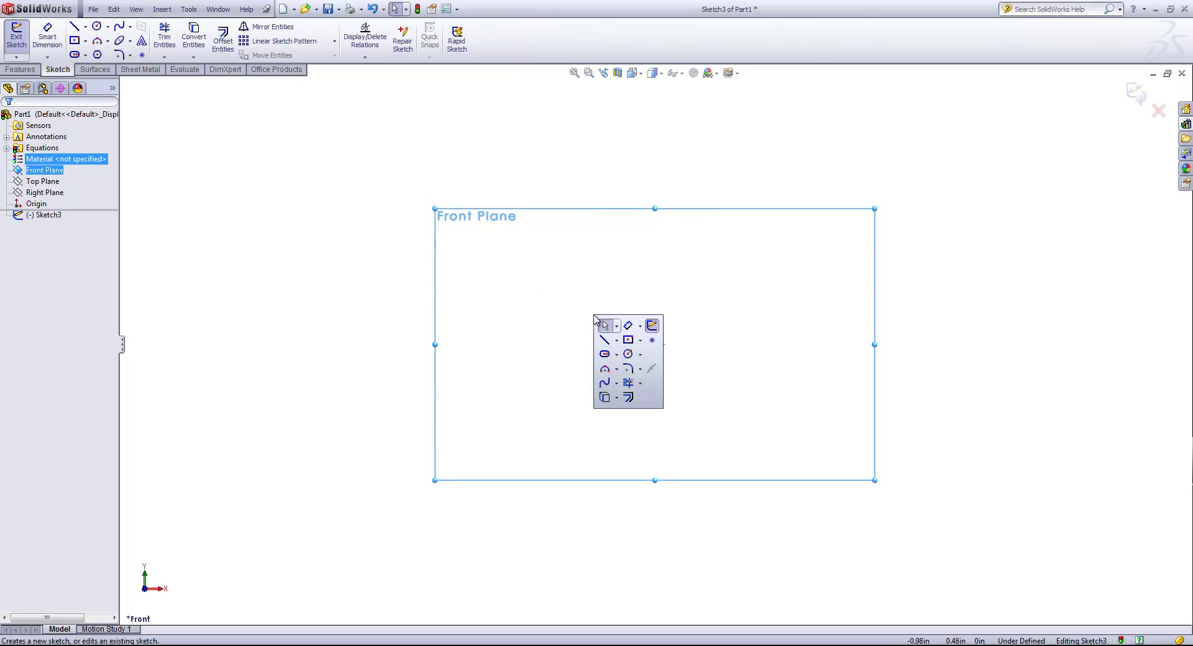
click(629, 340)
click(655, 345)
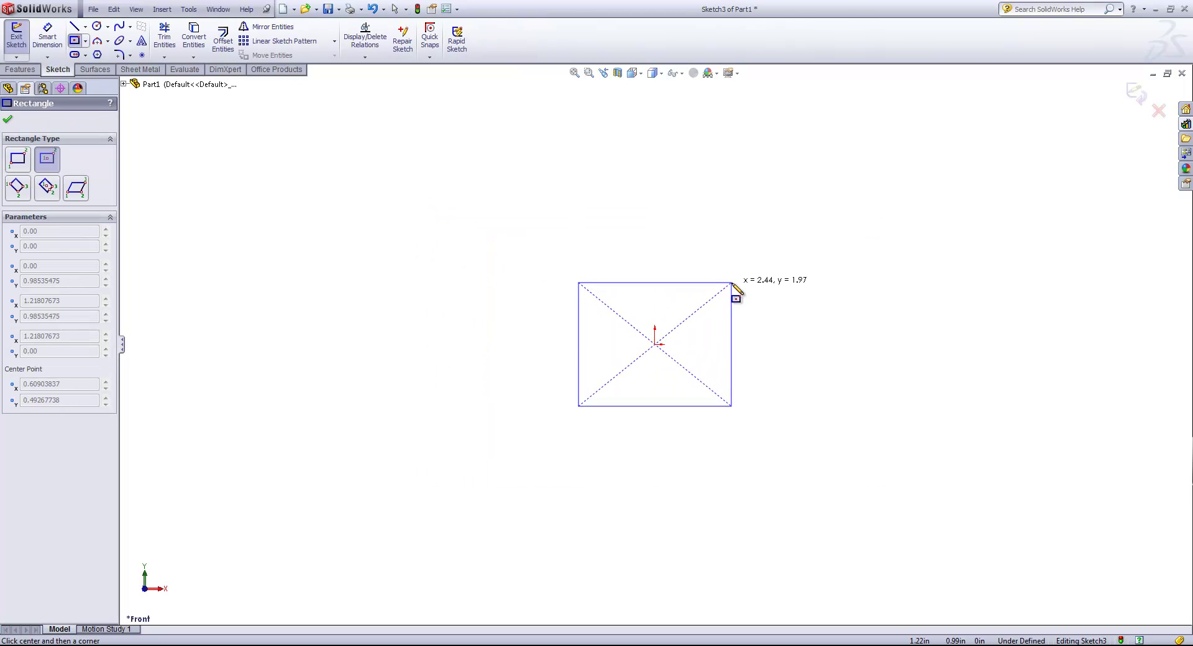
click(737, 271)
right_click(818, 287)
click(832, 263)
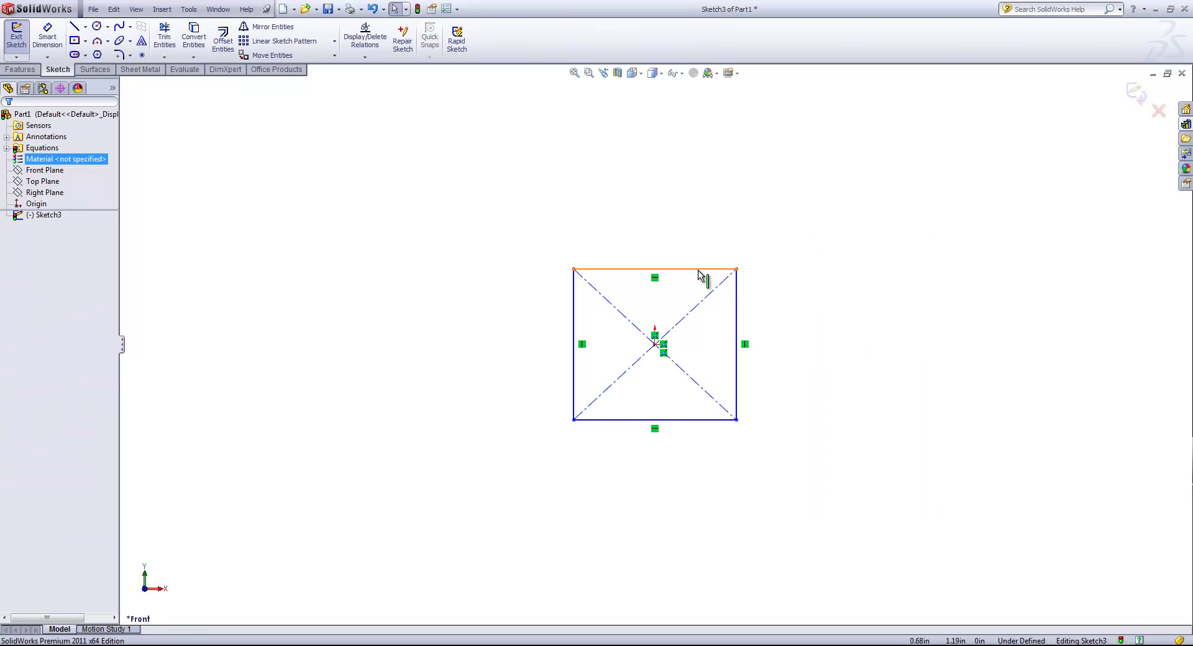
Make the rectangle's top and right sides equal to form a square
click(737, 307)
ctrl+click(738, 308)
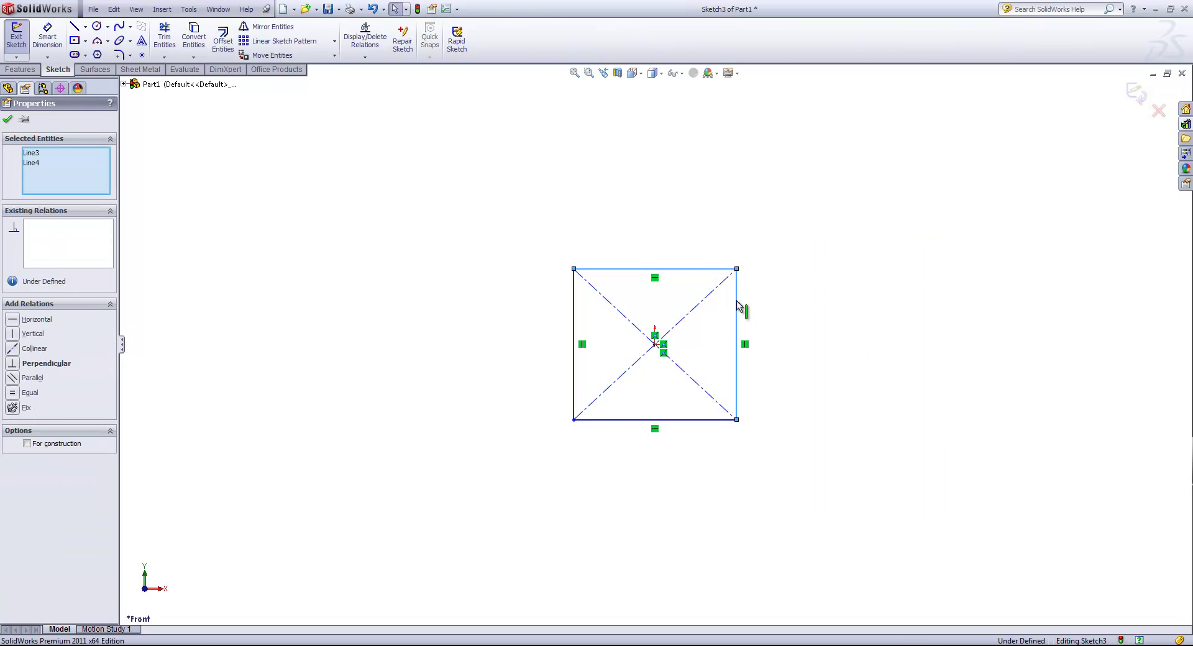
click(845, 258)
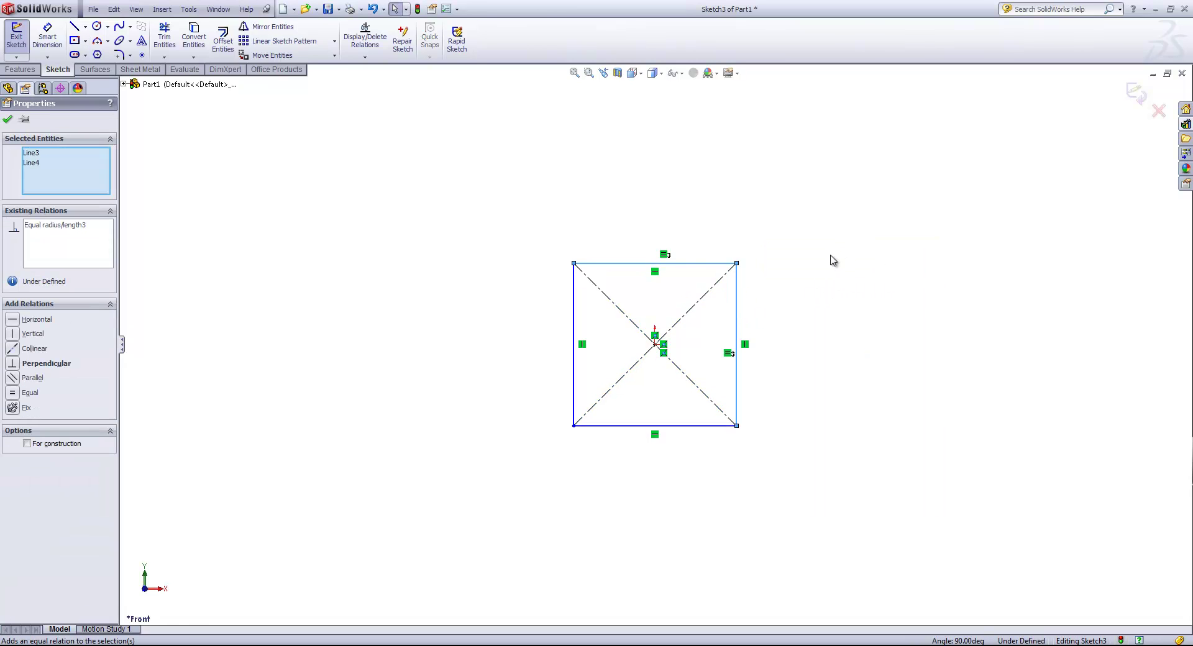
click(790, 259)
Add a 2.595 in width dimension across the square's top side
key(s)
click(791, 264)
click(707, 267)
click(665, 194)
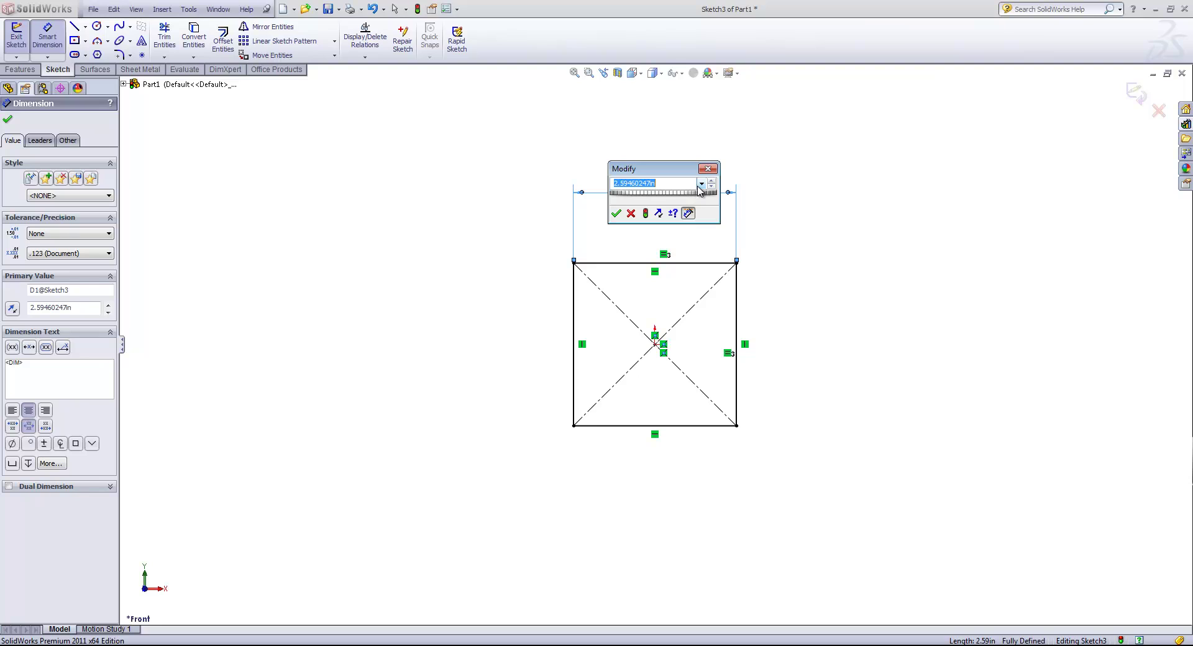
Link the square's 2.595 width dimension to variable a (D1@Sketch3 = a), making it 1.000
click(616, 213)
double_click(673, 195)
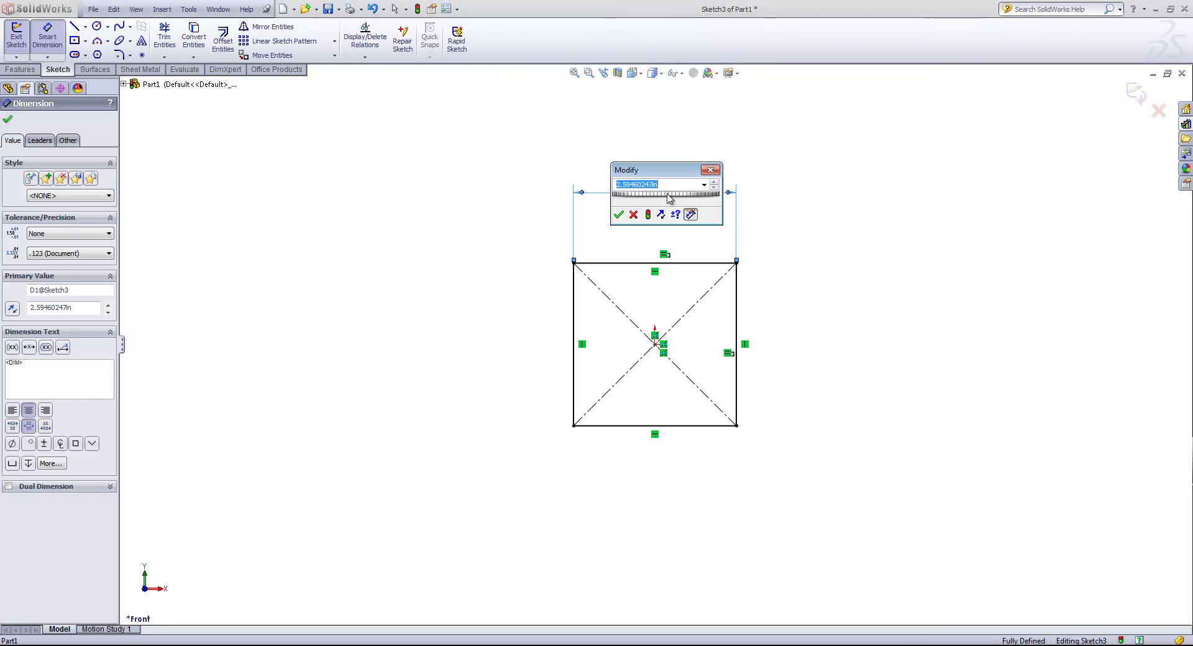
click(703, 186)
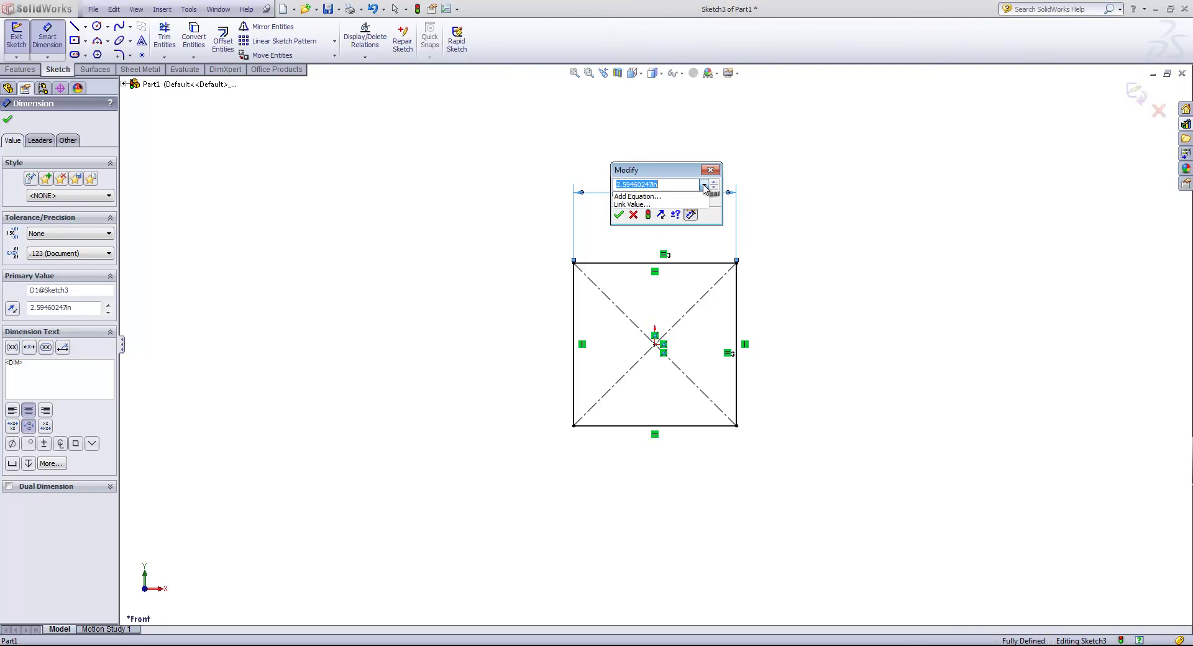
click(640, 196)
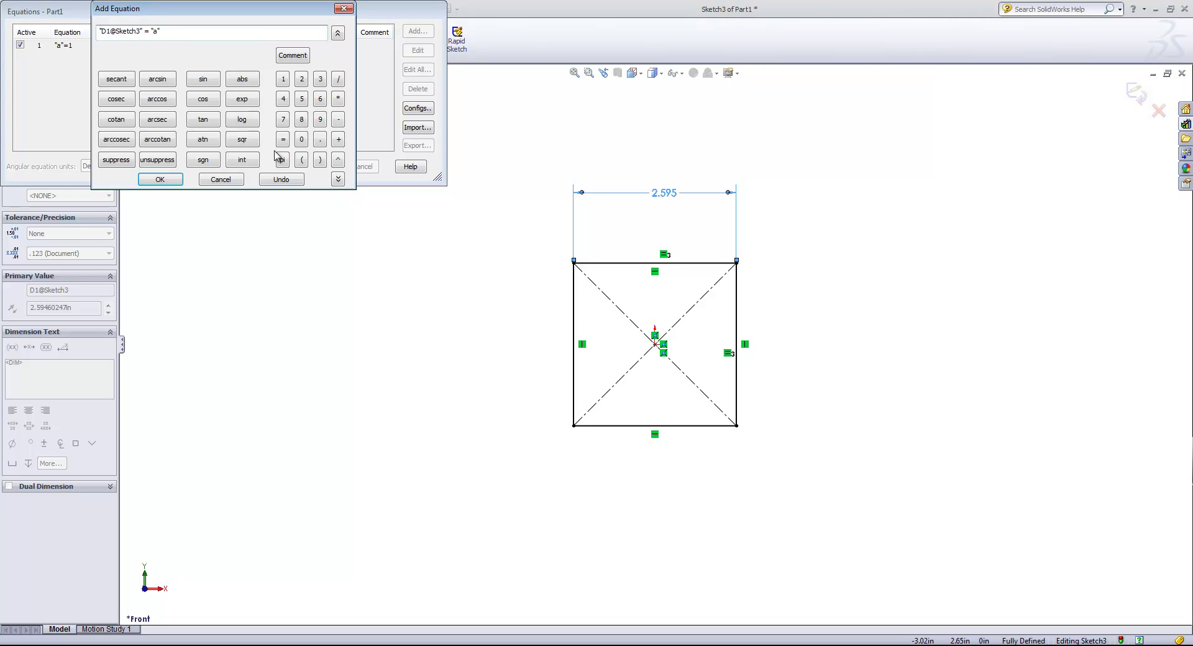
click(160, 180)
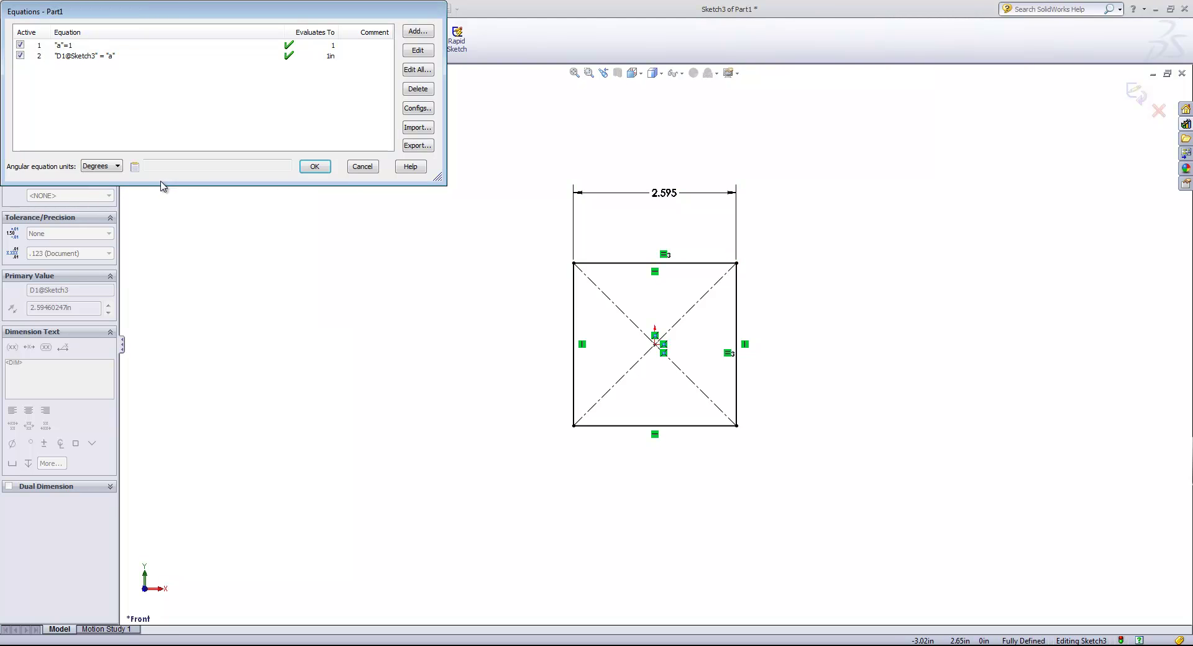
click(314, 168)
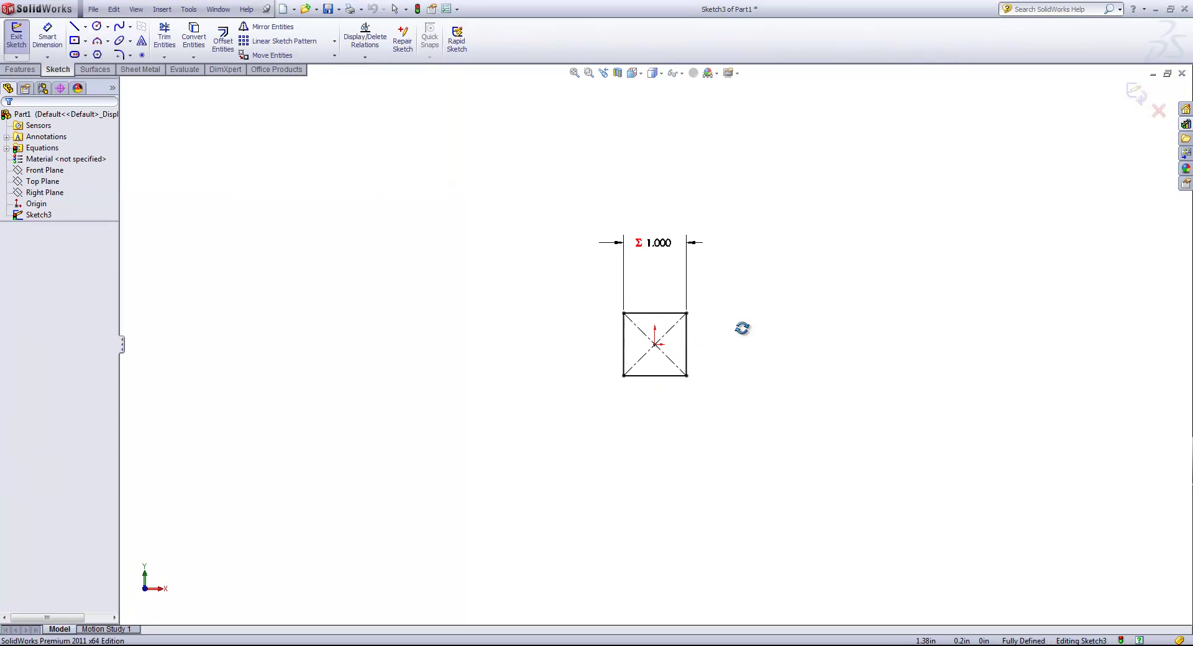
Exit the sketch and extrude the 1.000 square 1.00 in into a solid cube
click(1136, 93)
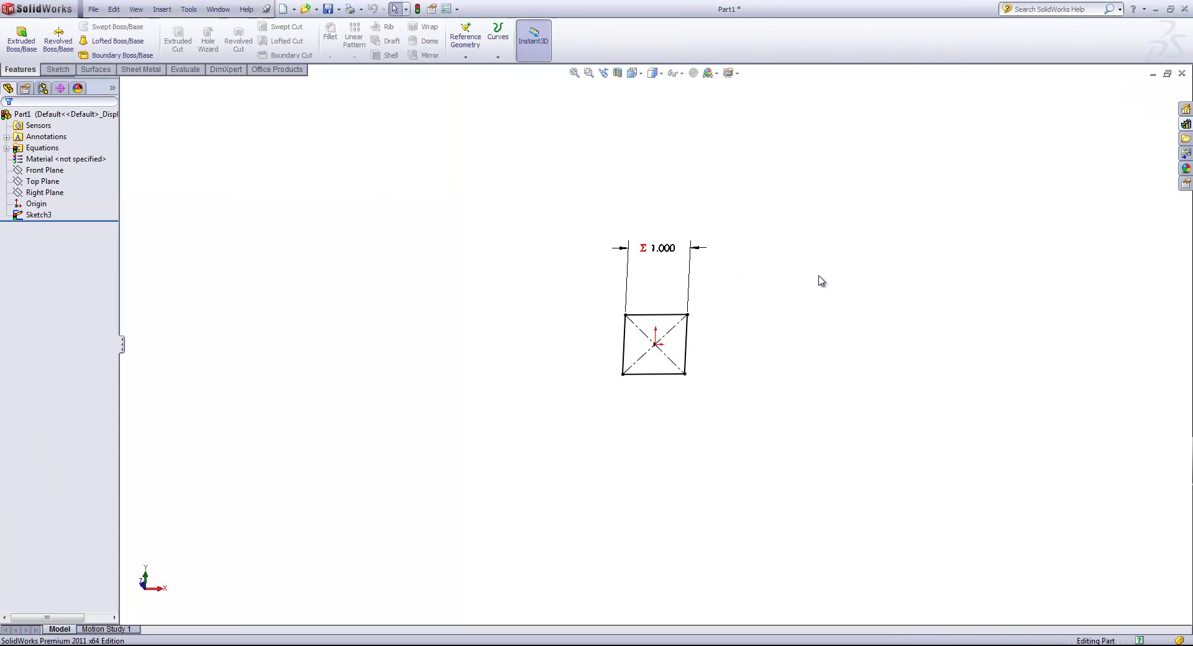
click(14, 38)
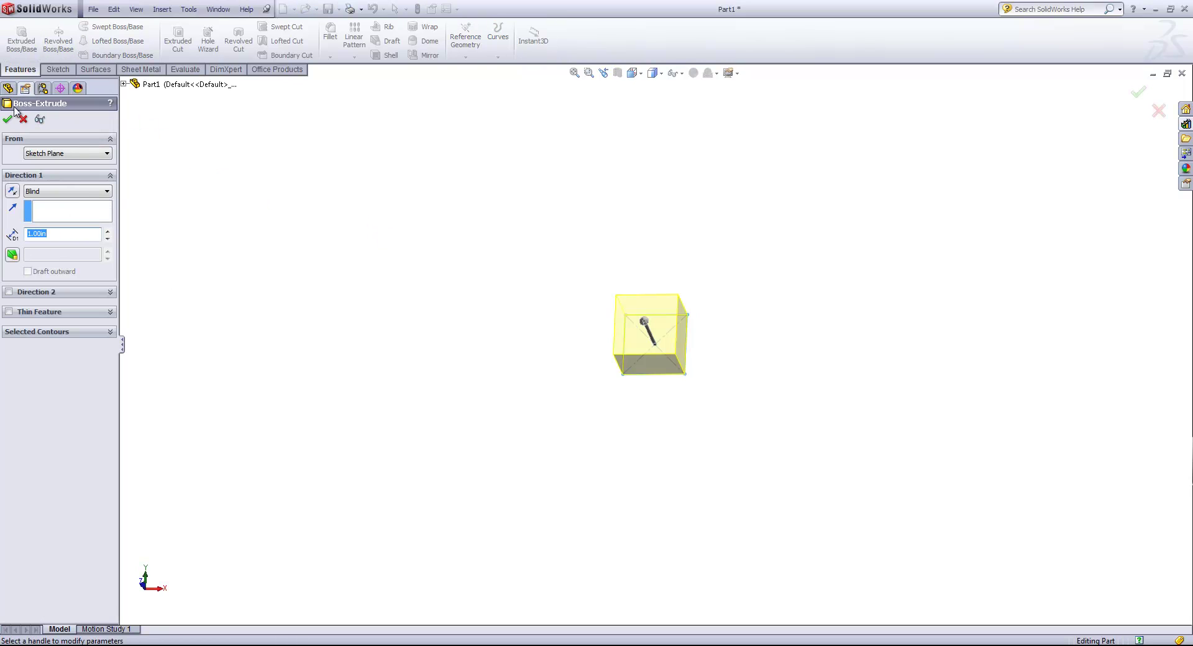
click(9, 120)
click(684, 342)
middle_drag(687, 300, 692, 321)
click(670, 302)
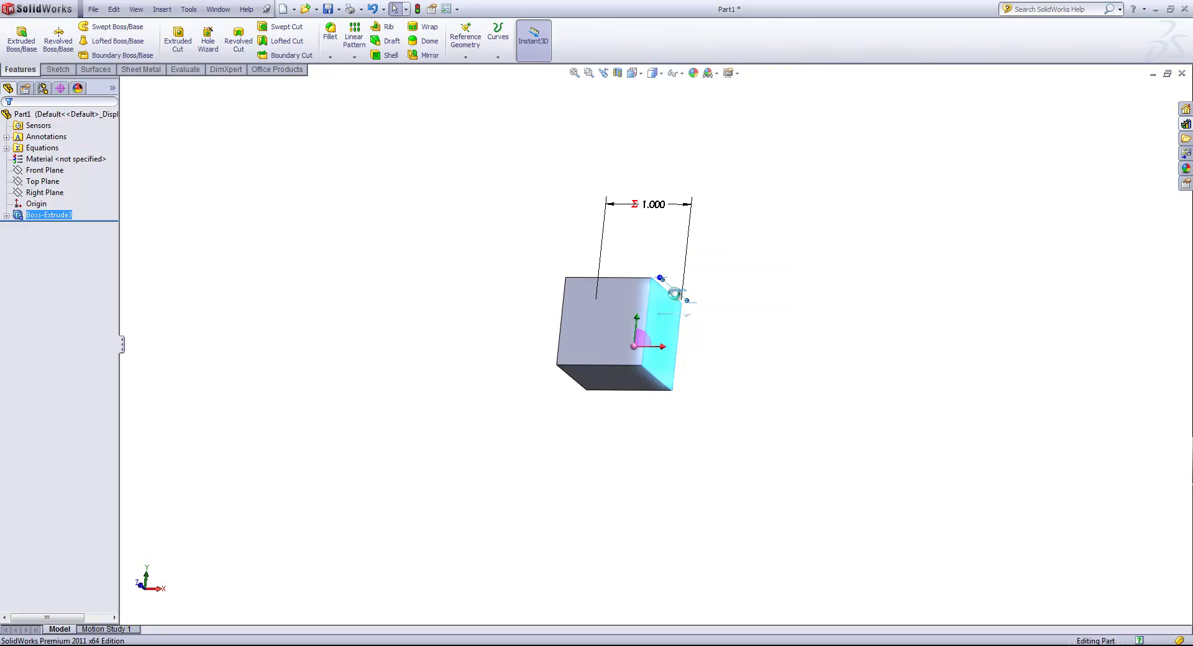
Add the equation D1@Boss-Extrude3 = a so the cube's extrusion depth follows a
double_click(676, 297)
text(=)
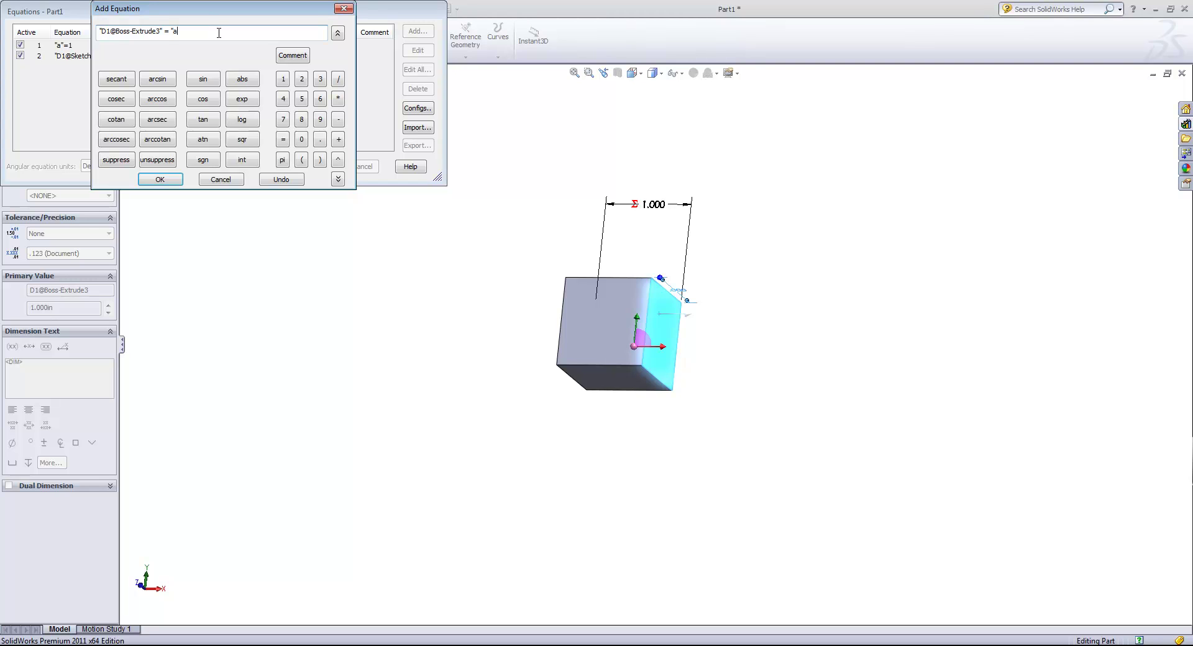
click(161, 179)
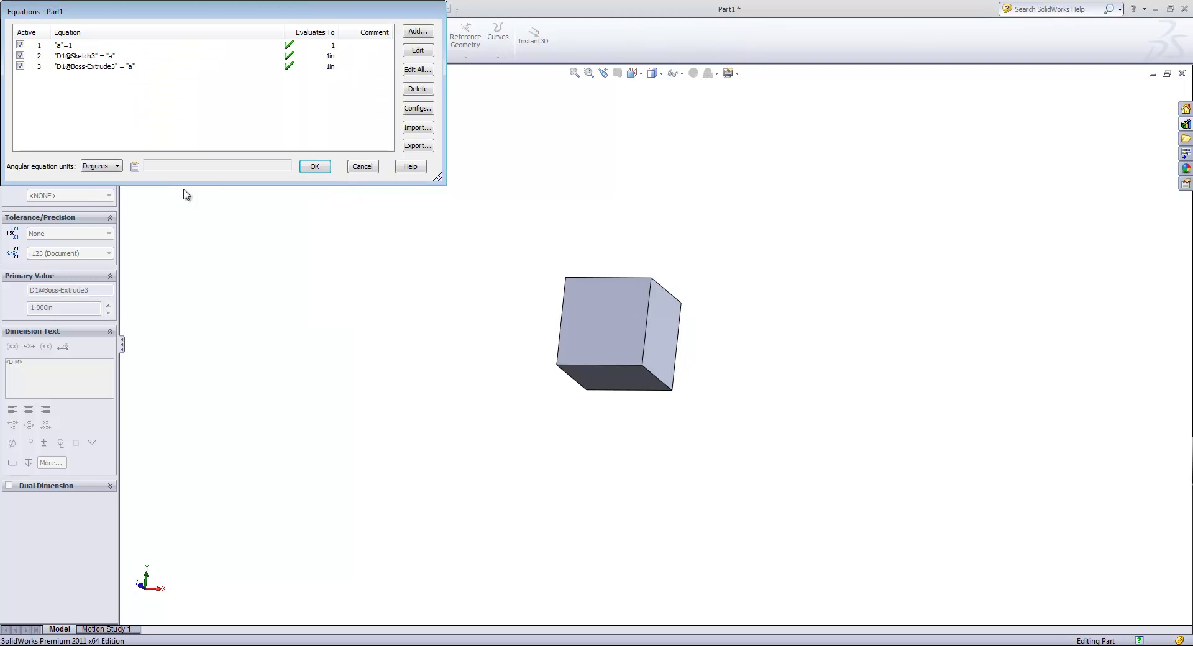
click(314, 167)
middle_drag(536, 381, 383, 275)
click(33, 149)
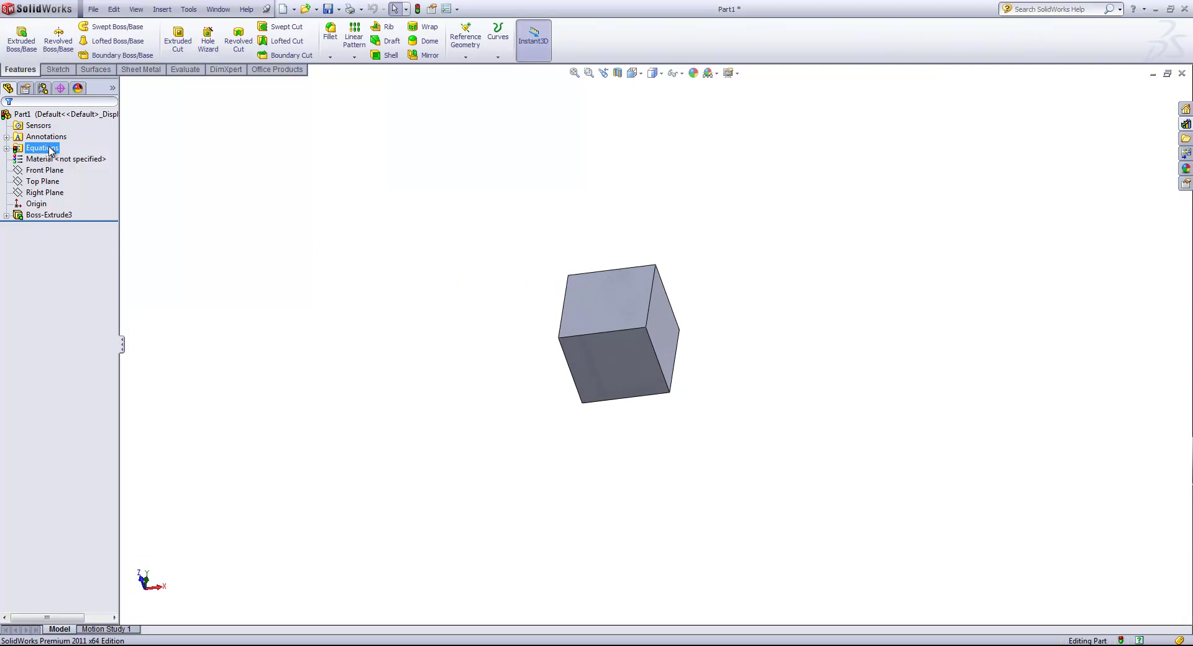
Change the global variable a from 1 to 2 in the equations, rebuilding a larger cube
right_click(51, 151)
click(107, 180)
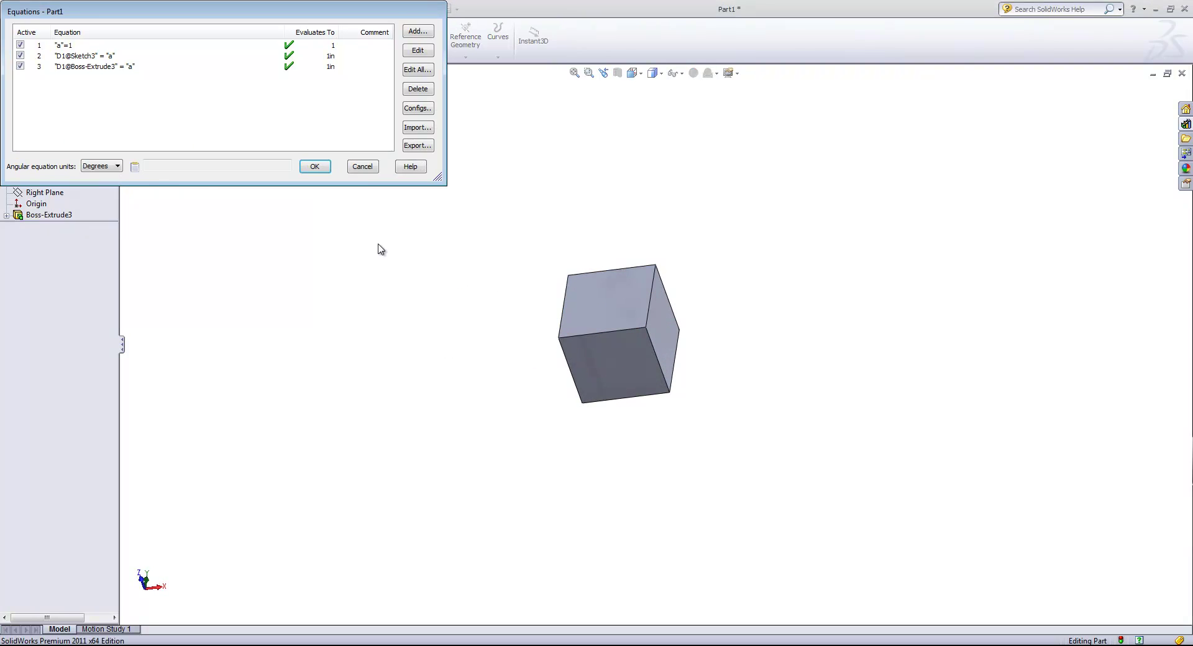
click(67, 47)
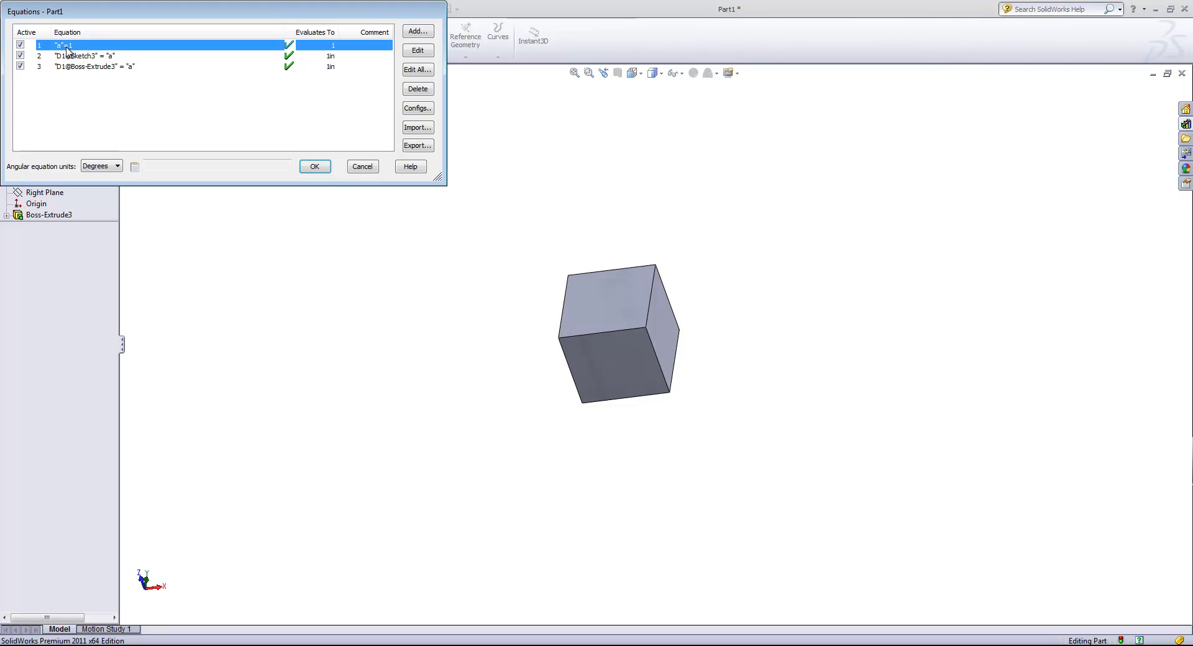
click(416, 51)
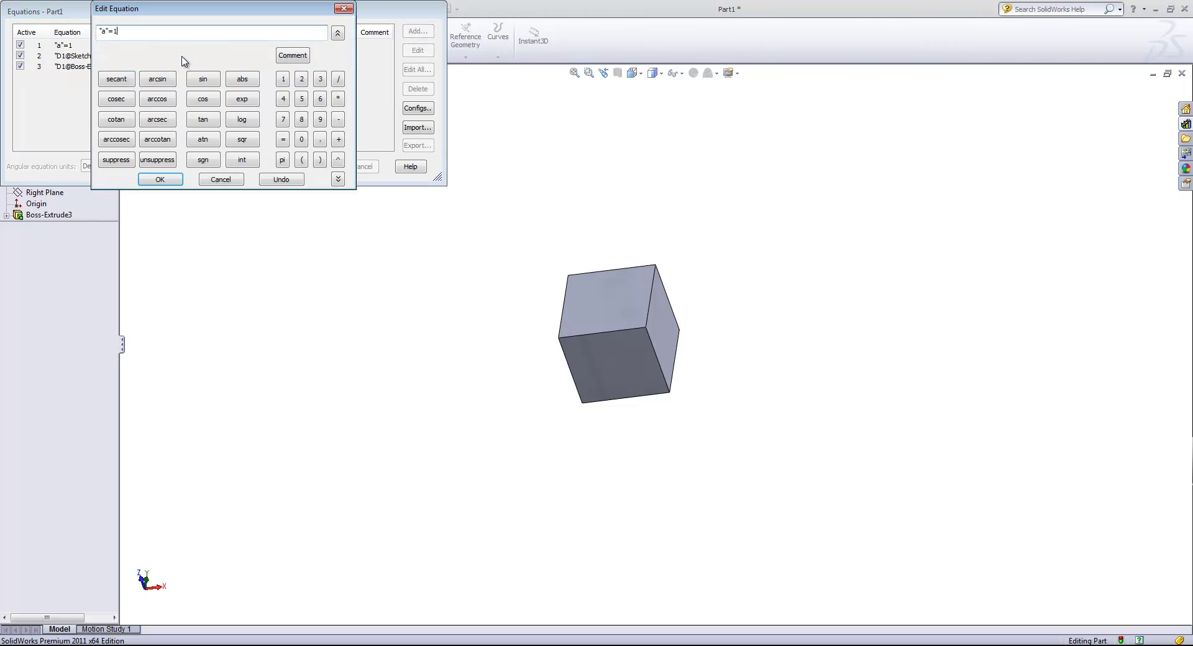
text(2)
click(160, 179)
click(316, 167)
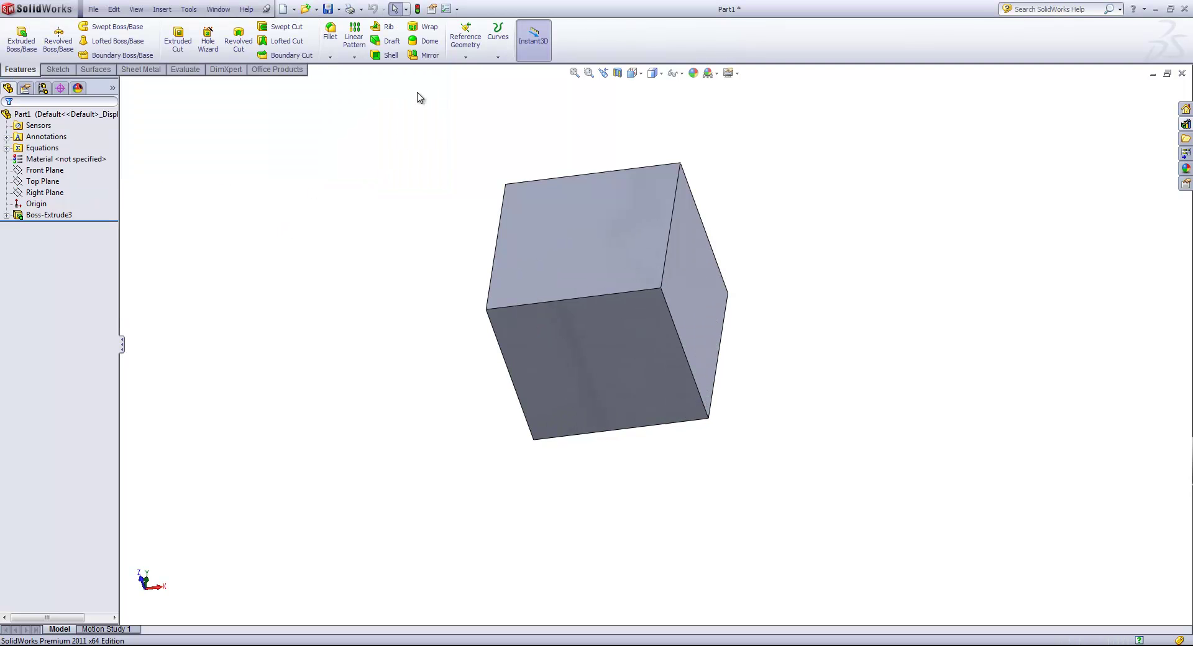
middle_drag(686, 311, 698, 317)
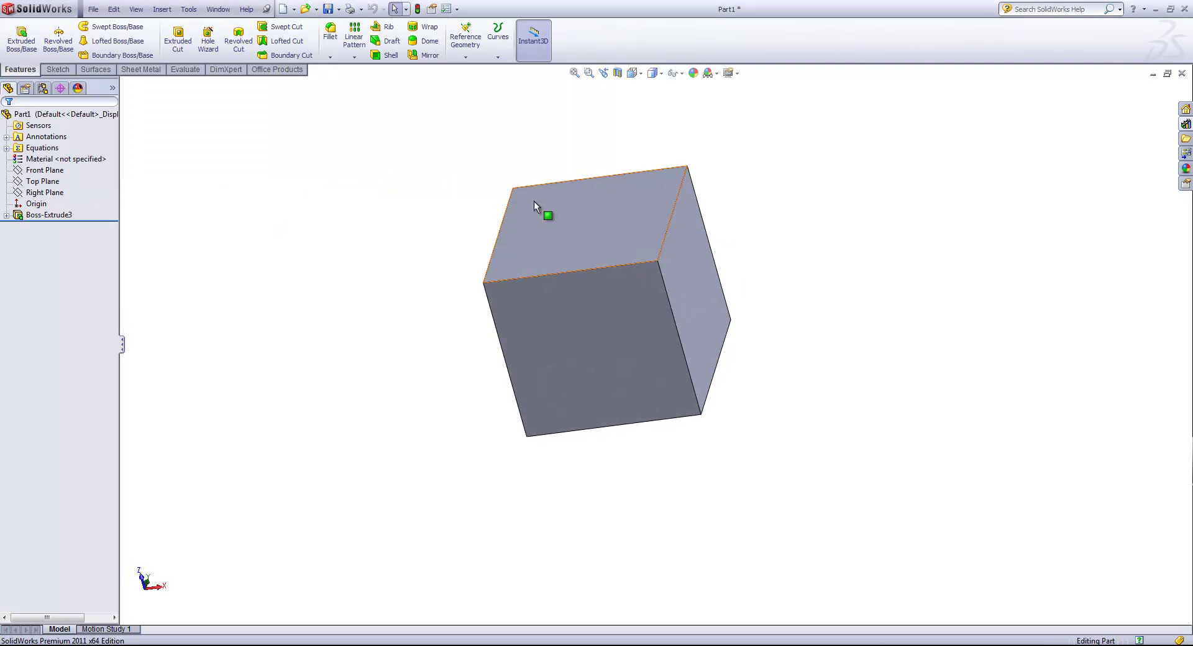